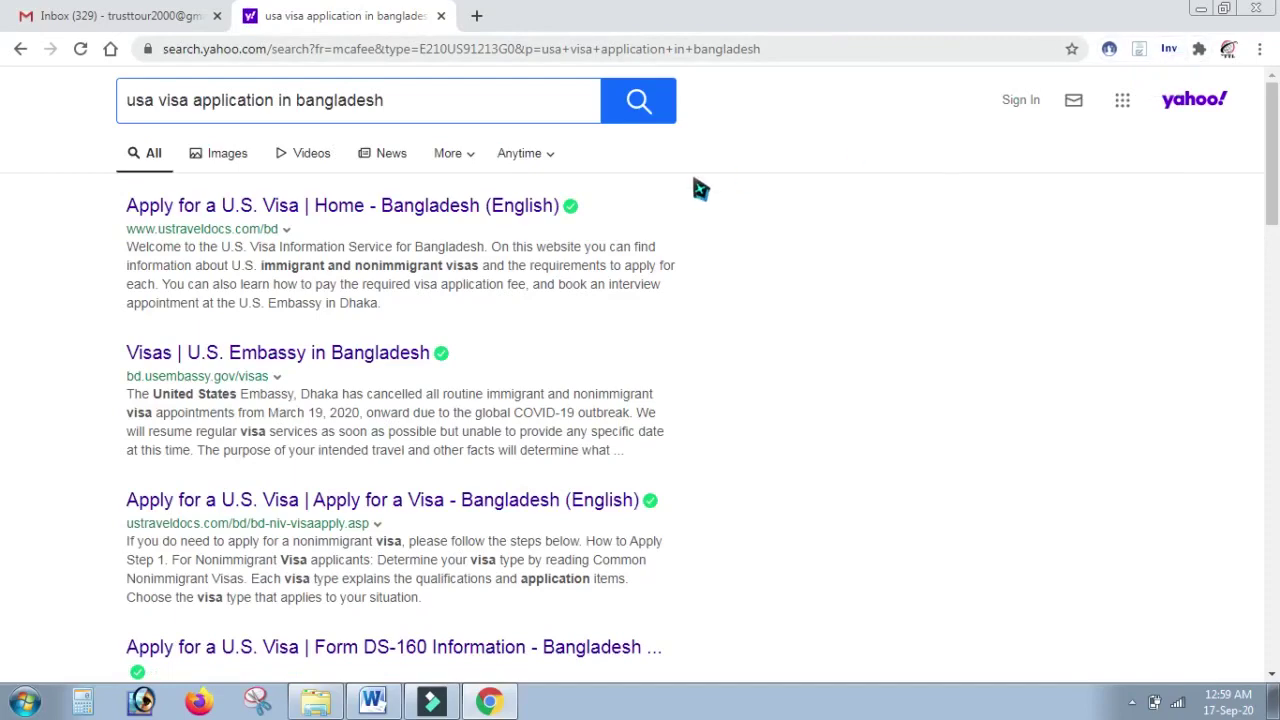
Step: Open the Bangladesh US visa site and go from Login to the New User Registration form
left_click(484, 206)
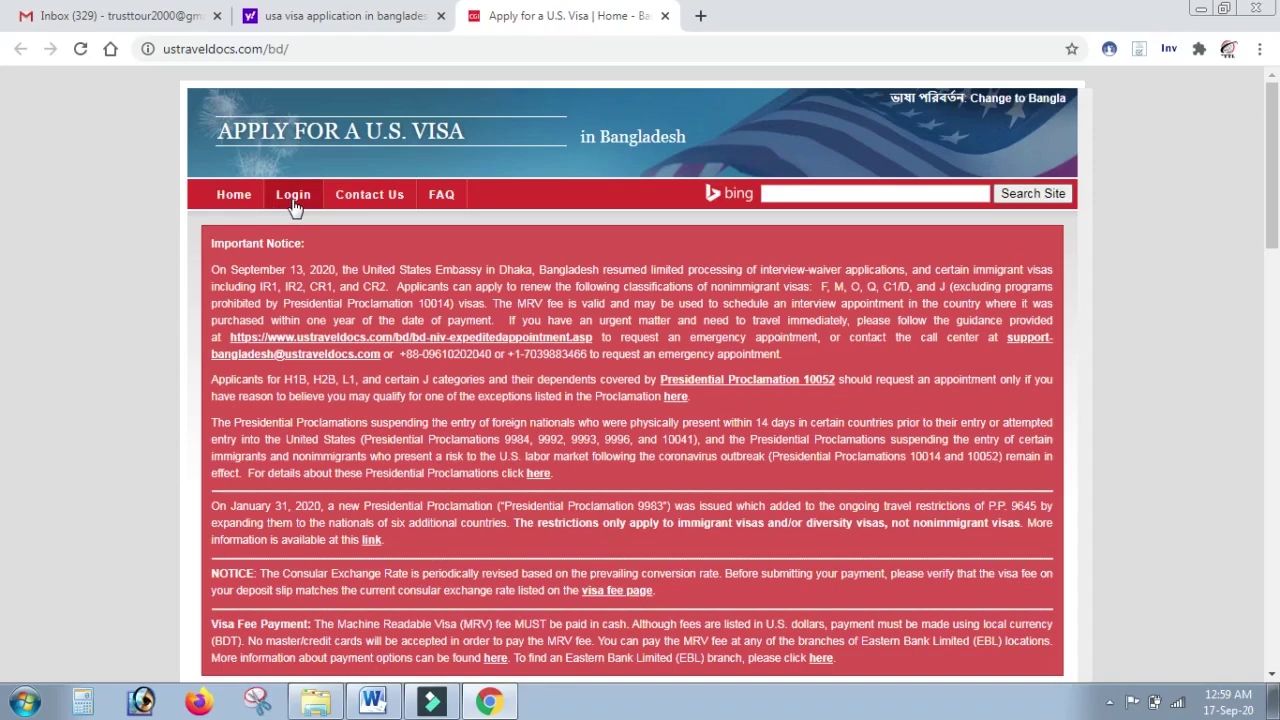
left_click(293, 196)
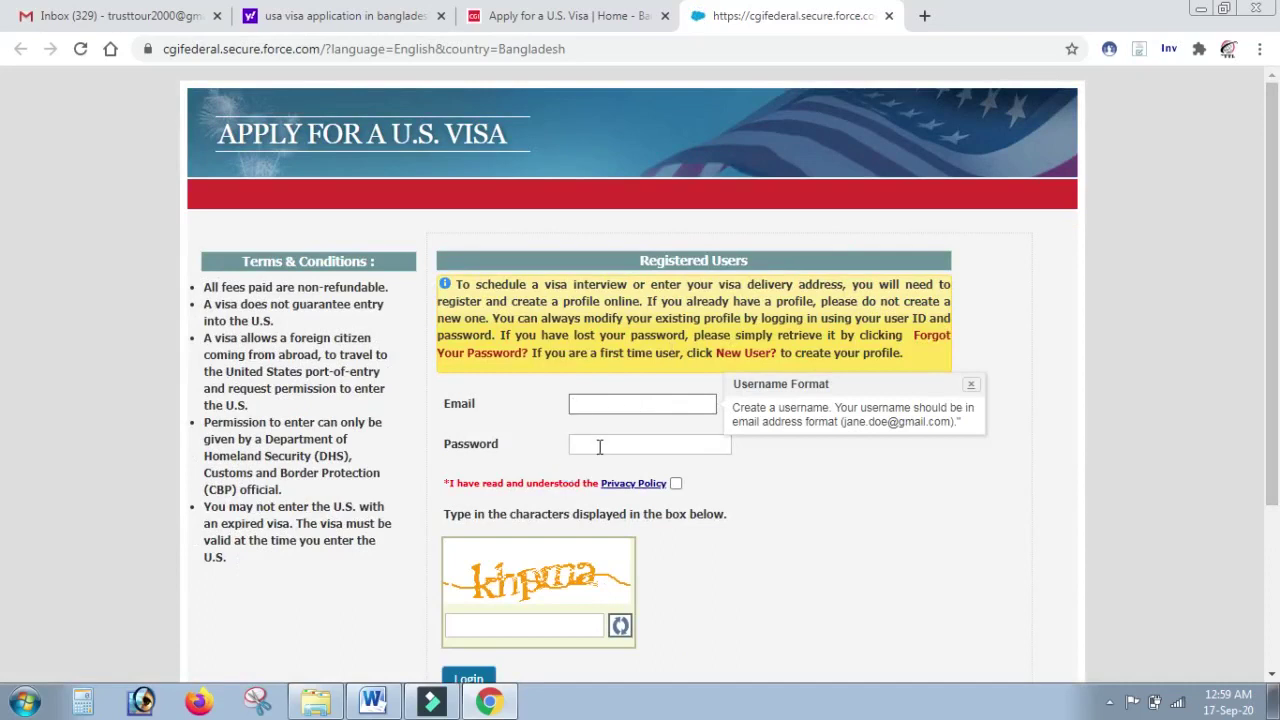
scroll(1277, 333, "down", 1)
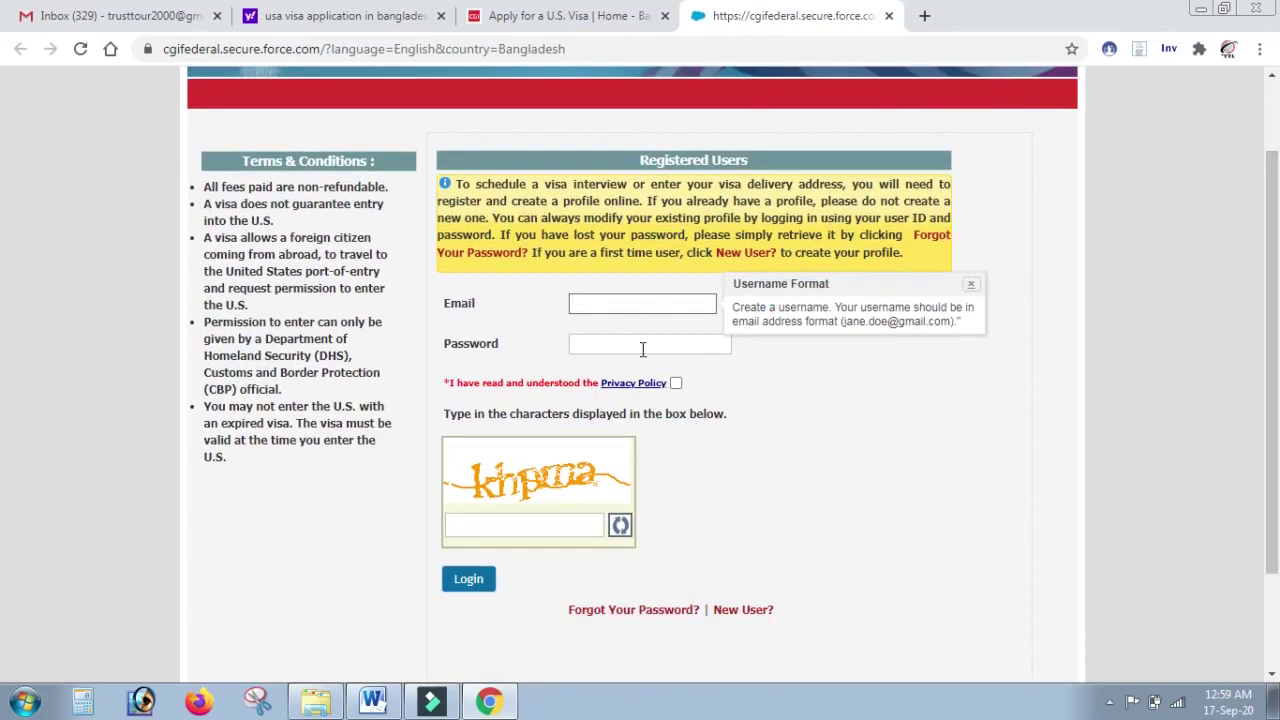
left_click(587, 349)
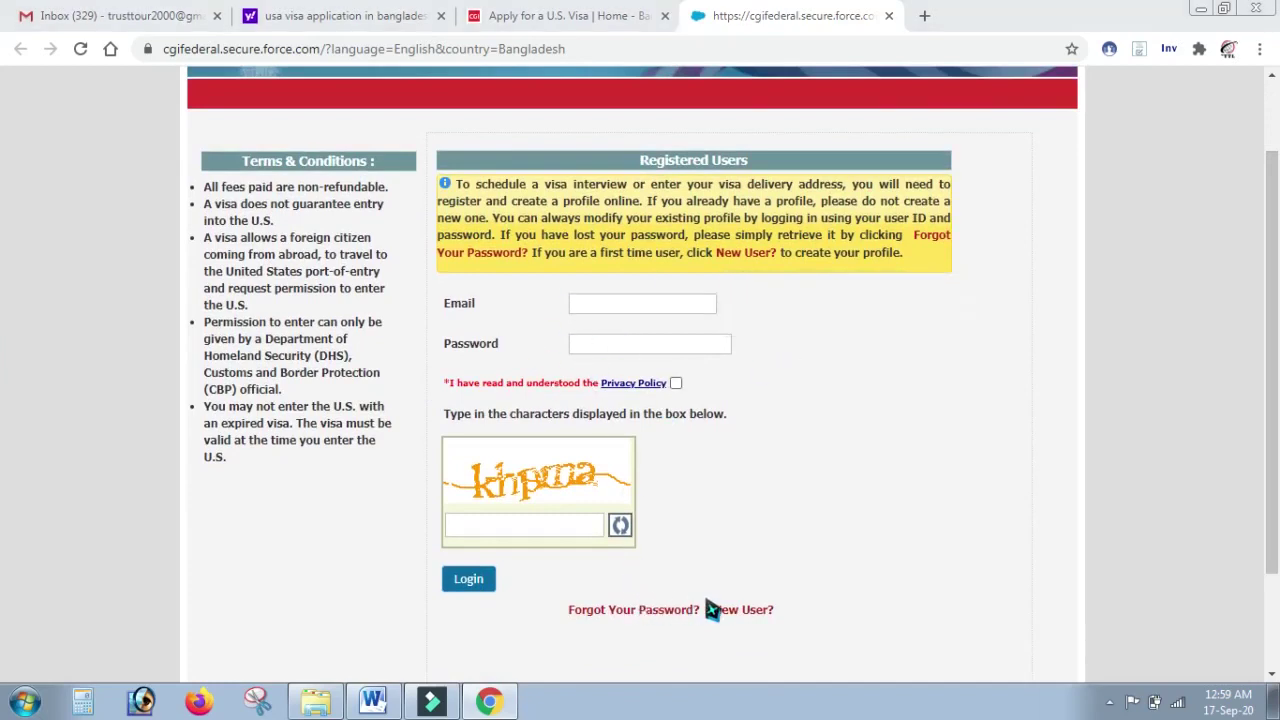
left_click(735, 612)
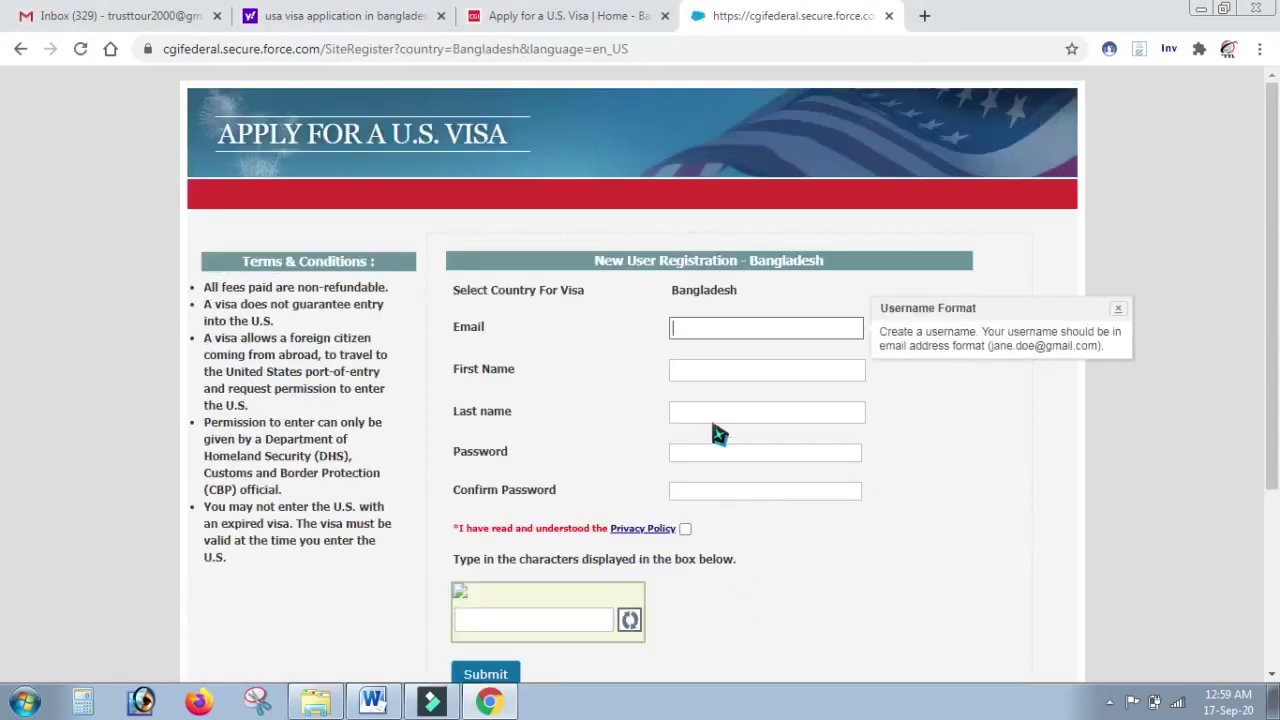
Step: Fill in the applicant's e-mail address, first name and last name
key("ctrl+v")
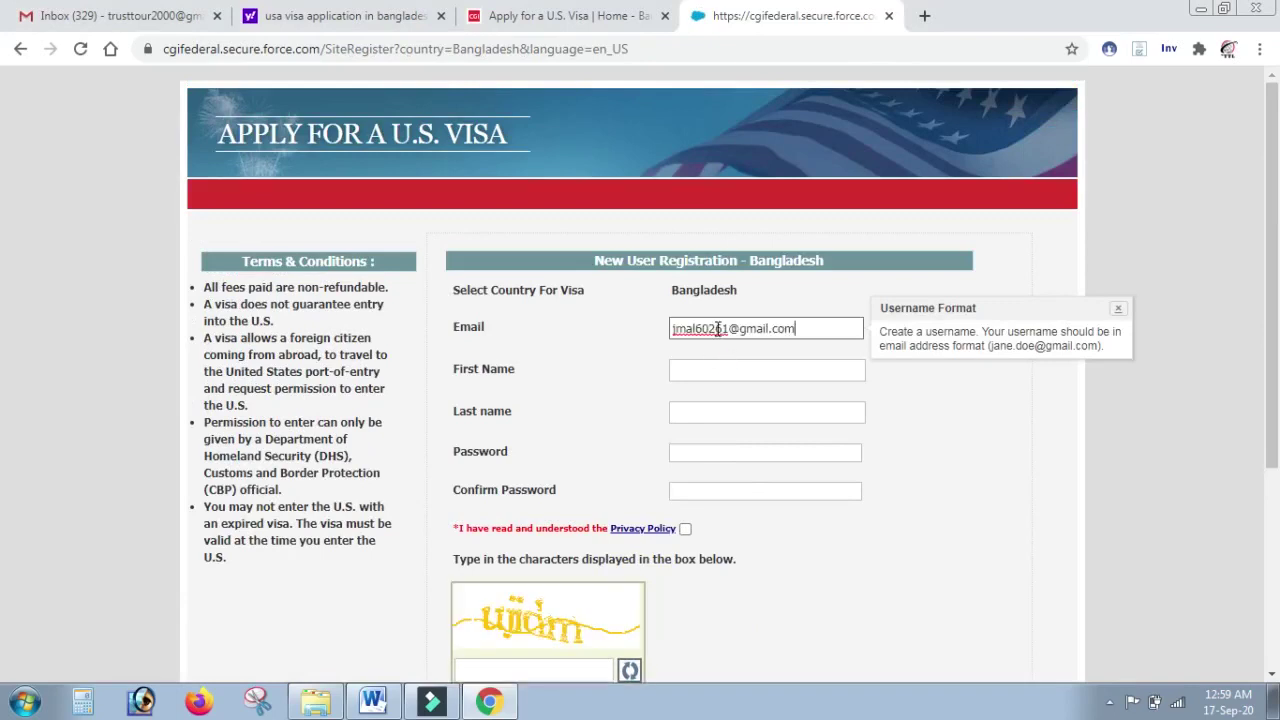
left_click(969, 417)
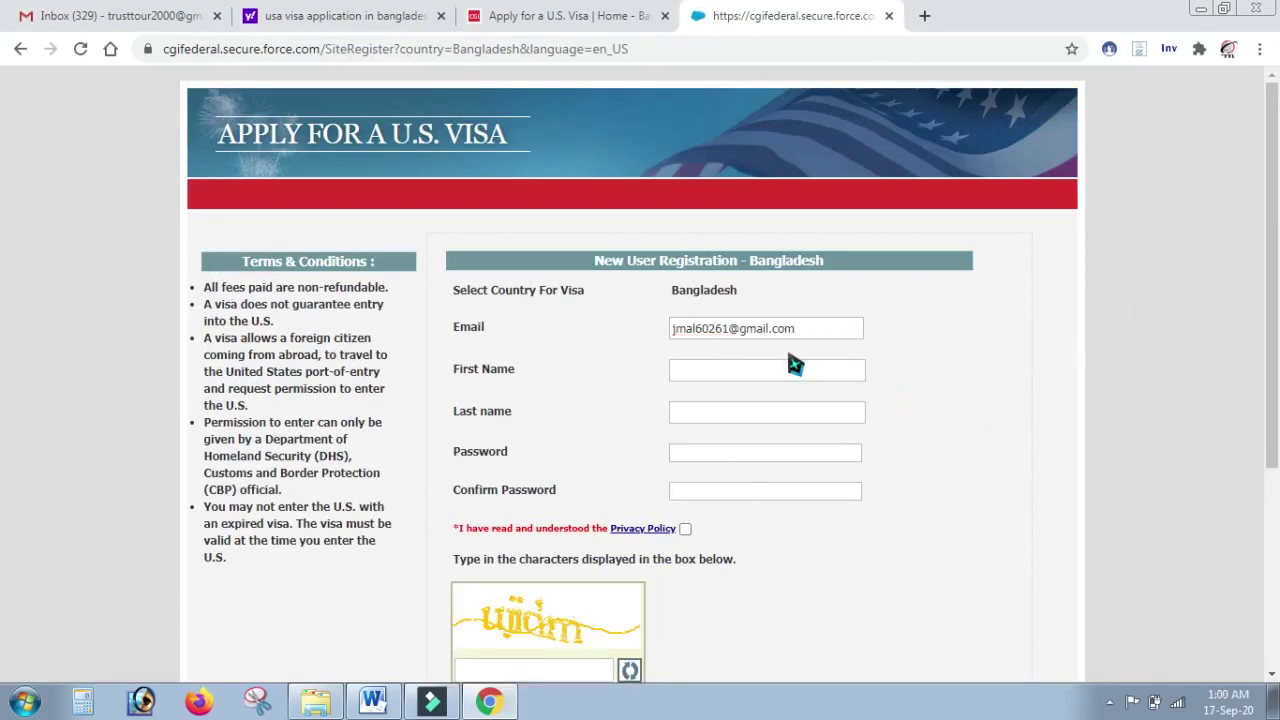
left_click(741, 368)
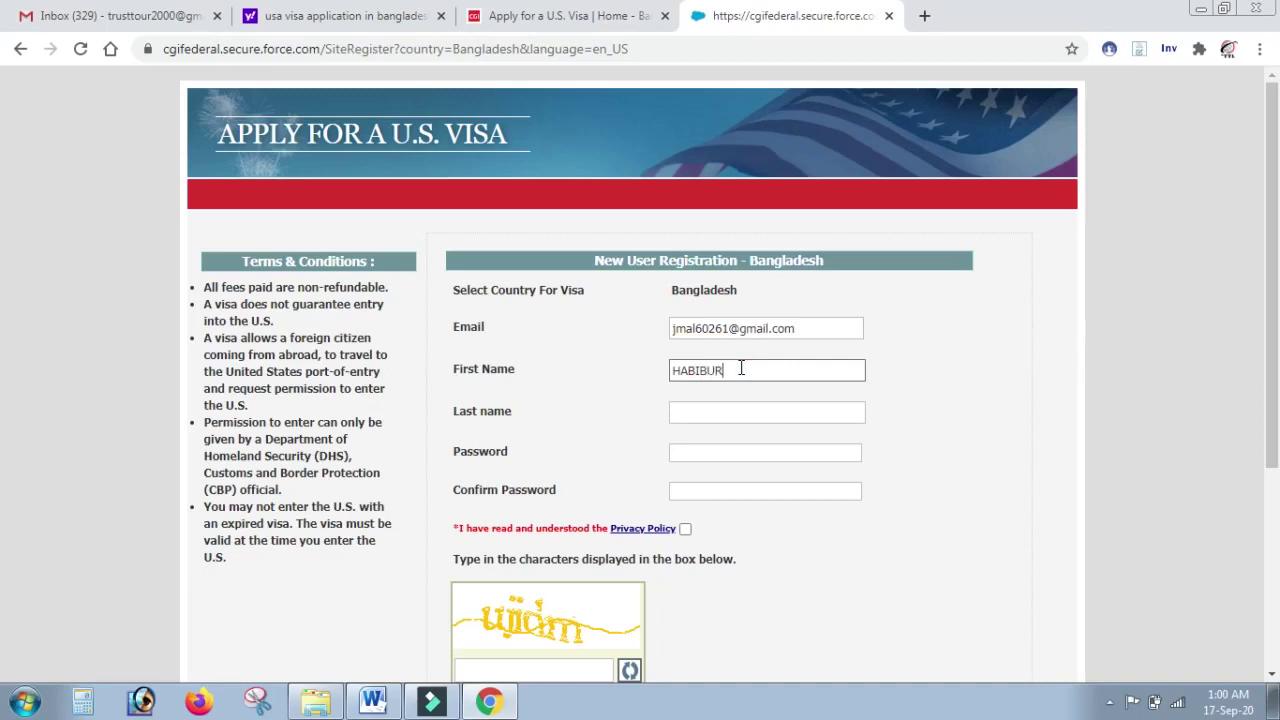
left_click(742, 415)
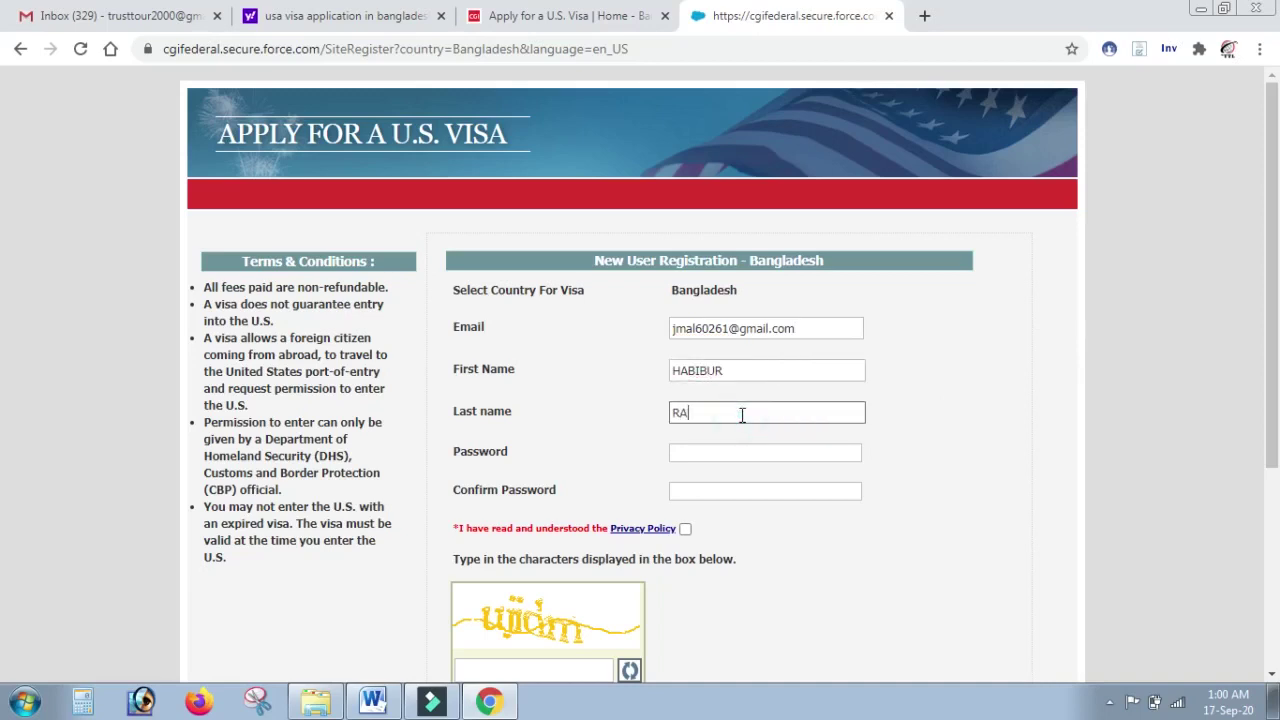
Step: Enter and confirm the account password, then accept the privacy policy
left_click(745, 453)
type("**********")
left_click(760, 494)
type("**********")
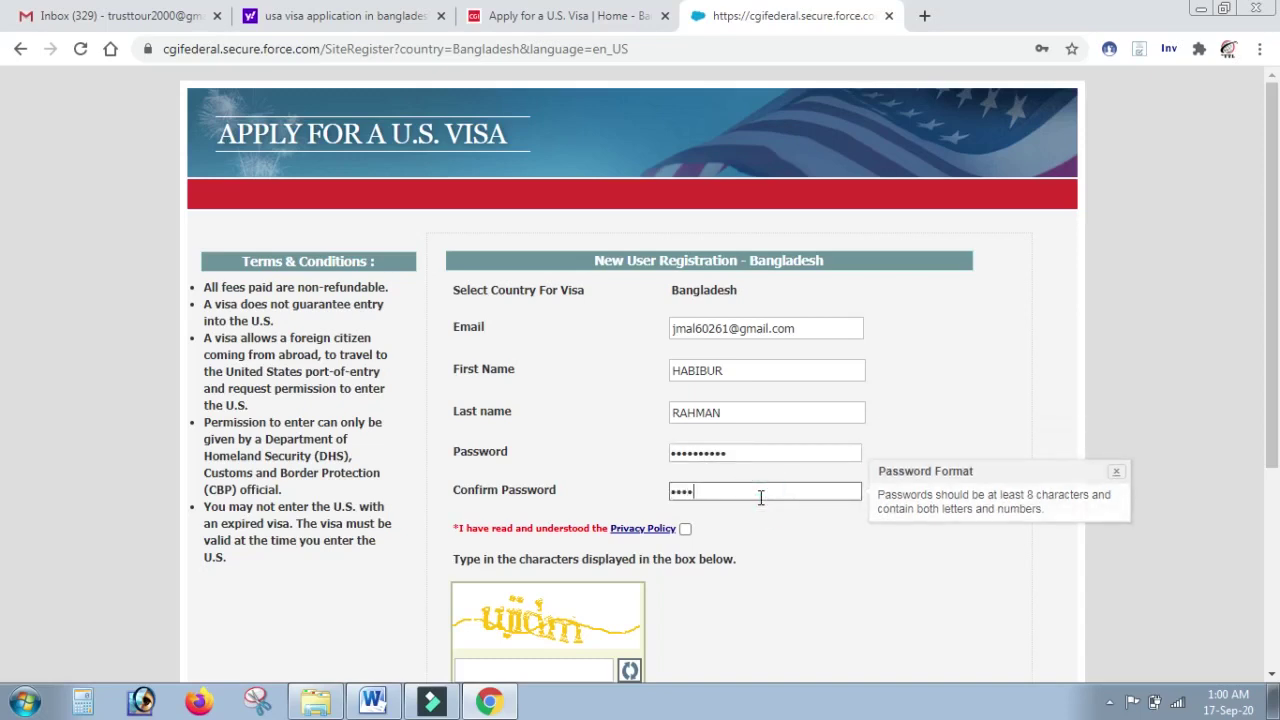
type("*")
left_click(685, 528)
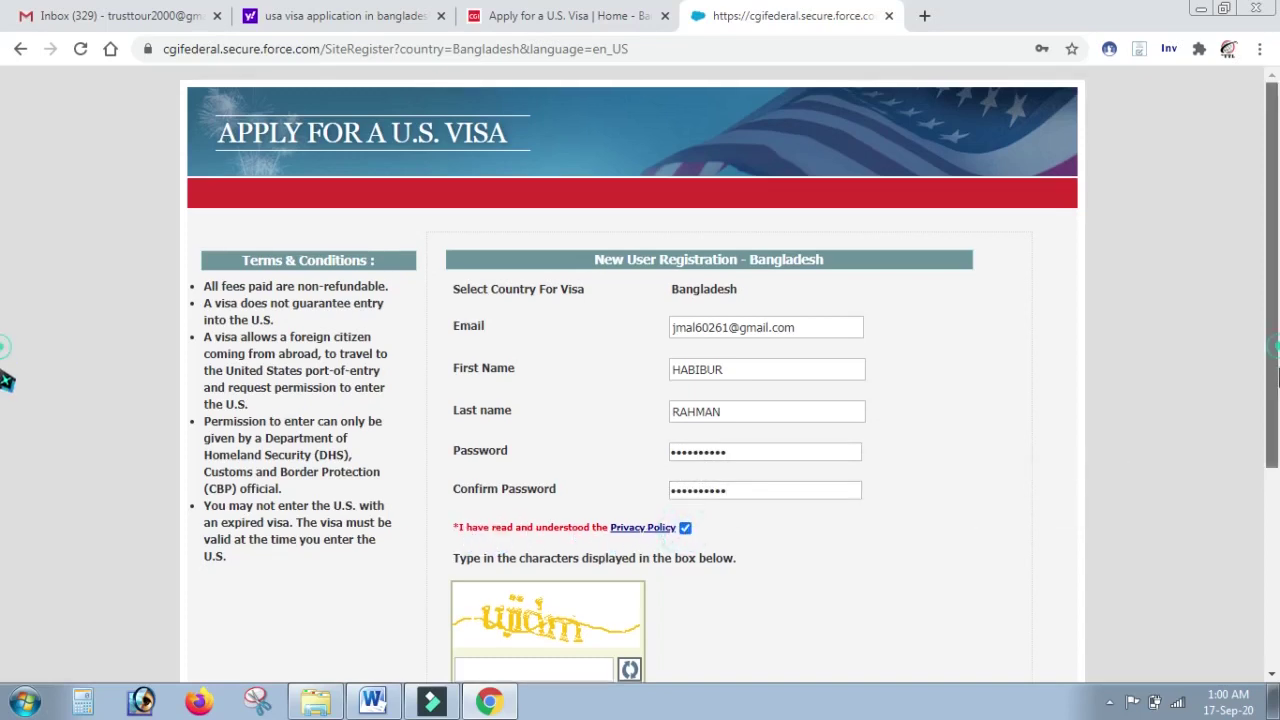
Step: Enter the captcha characters and submit the registration
scroll(5, 420, "down", 2)
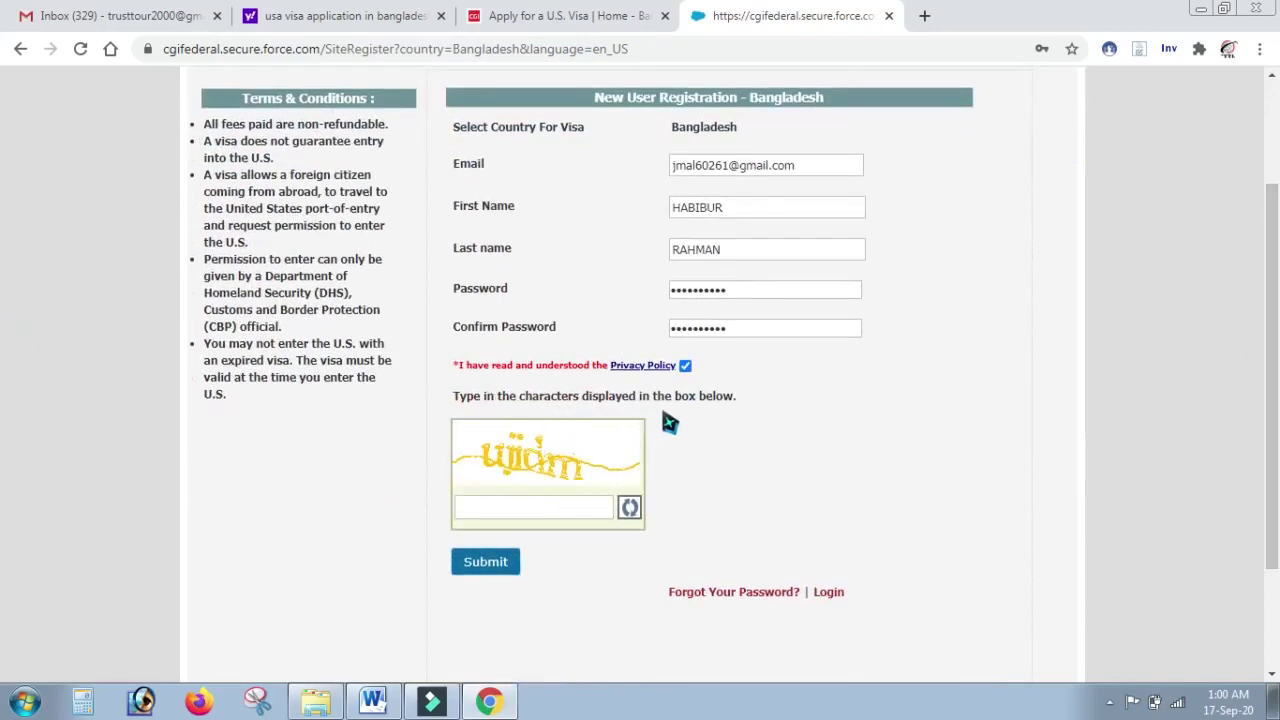
left_click(531, 504)
type("ujidm")
left_click(505, 562)
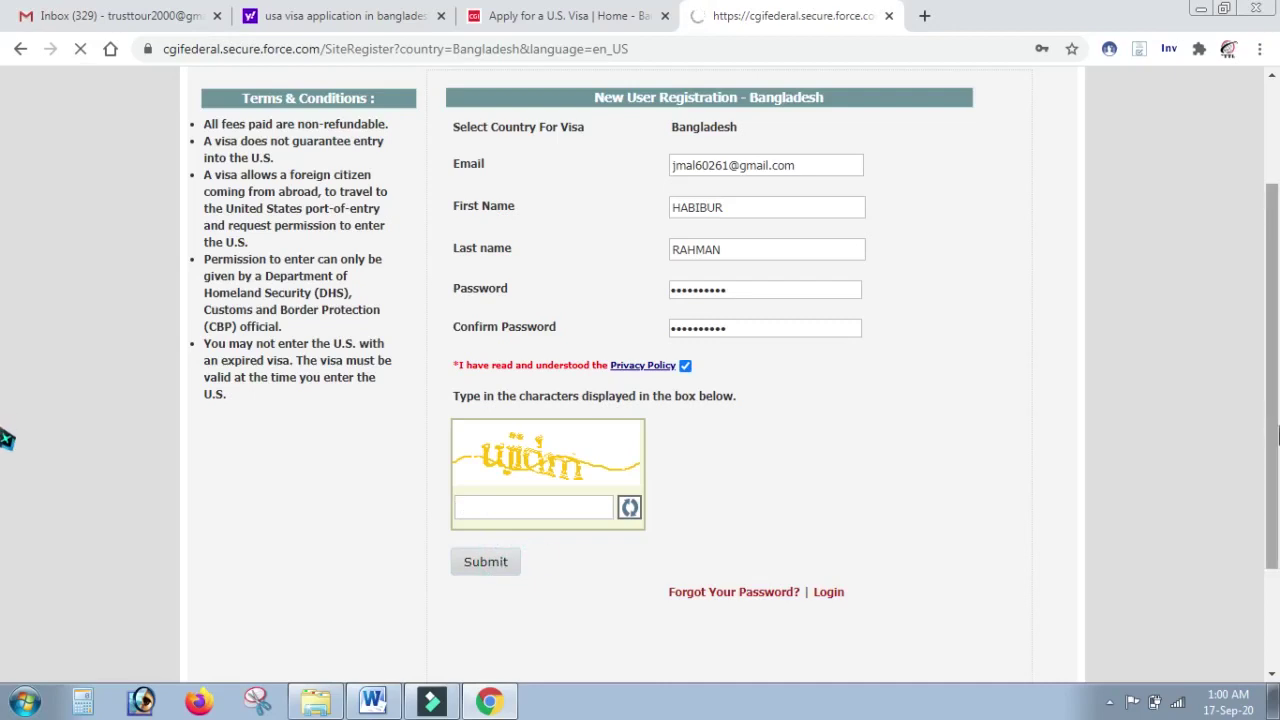
scroll(5, 438, "up", 1)
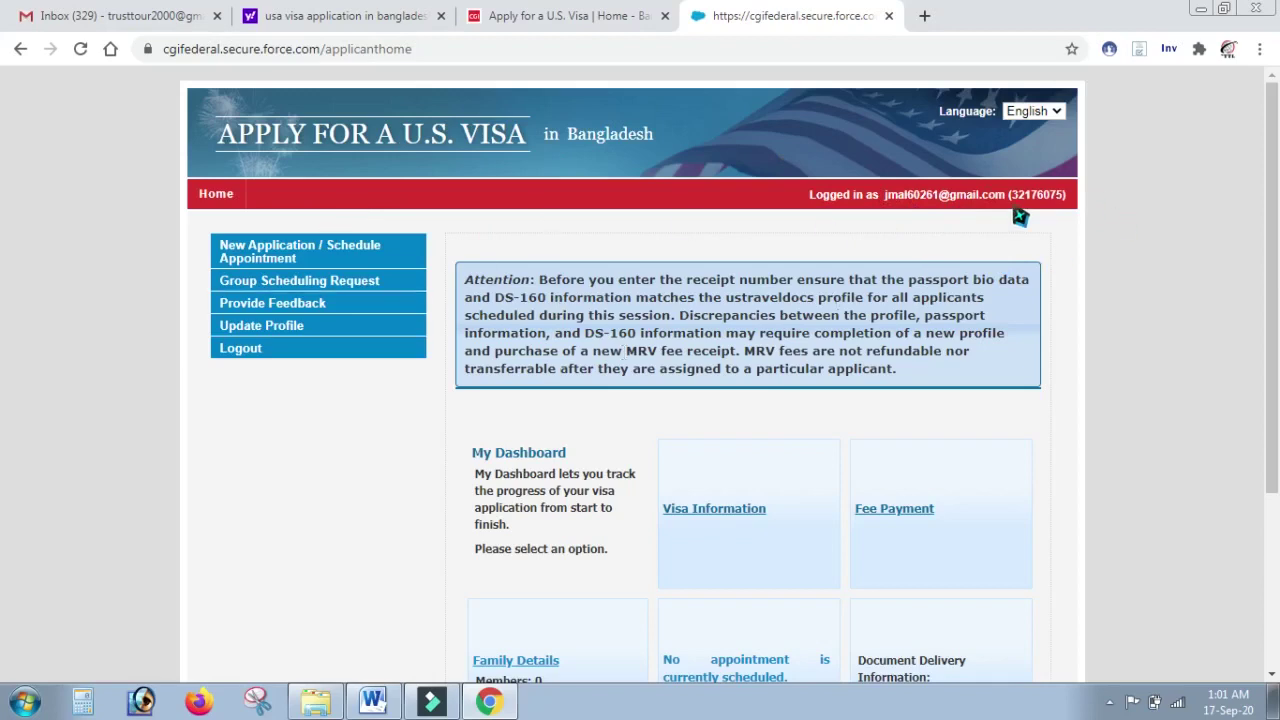
Step: Scroll through My Dashboard, showing no scheduled appointment and zero family members
left_click_drag(1272, 203, 1278, 340)
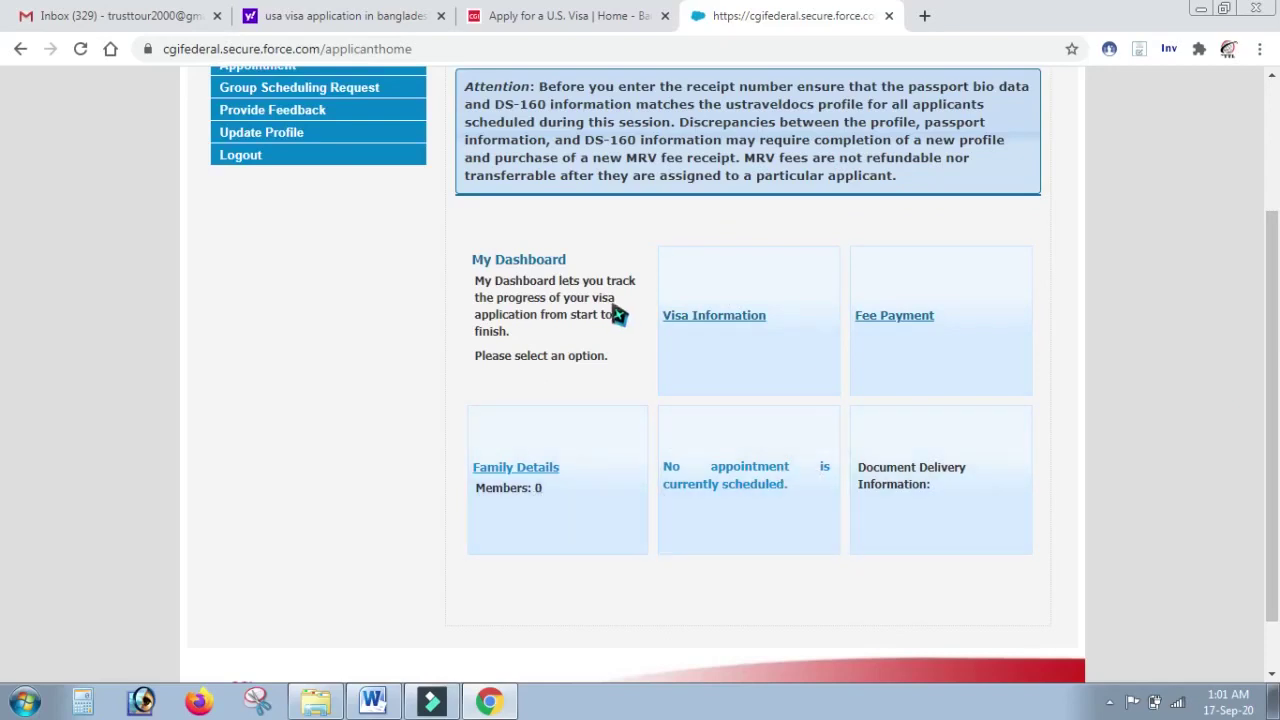
left_click_drag(1272, 425, 1277, 294)
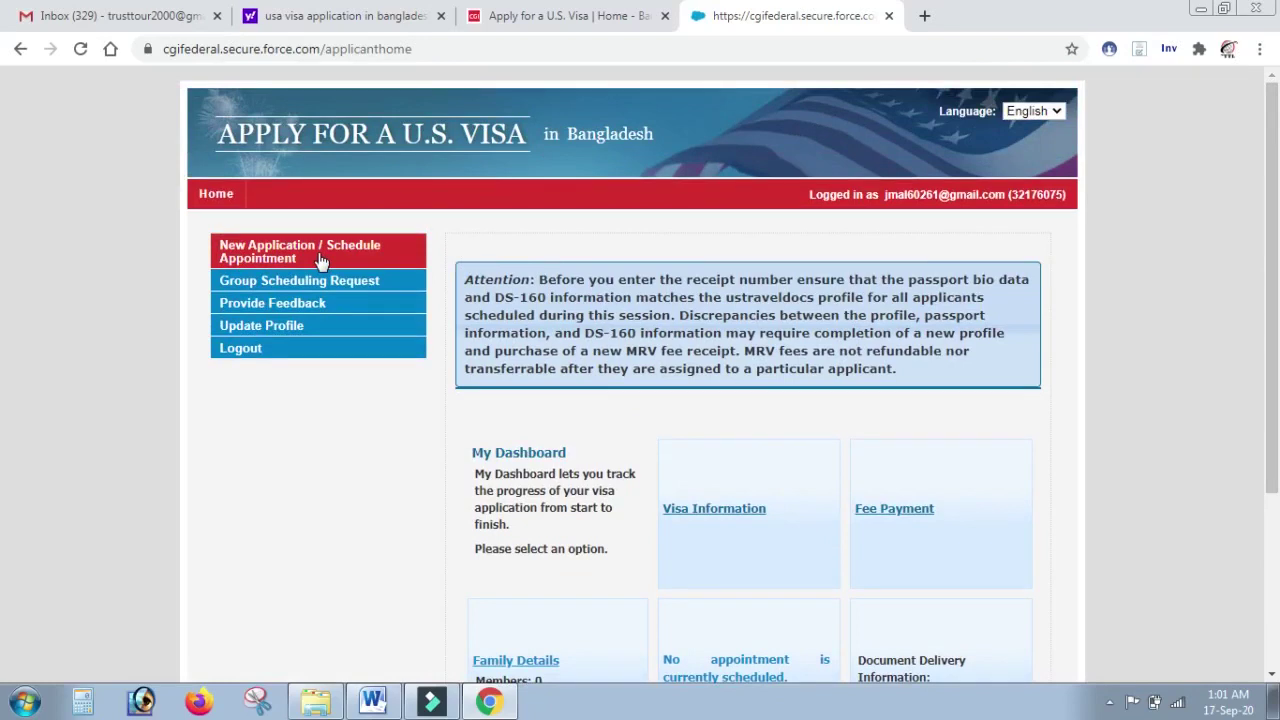
Step: Start a Nonimmigrant Visa application at DHAKA under Business, Tourism, and All Others
left_click(320, 258)
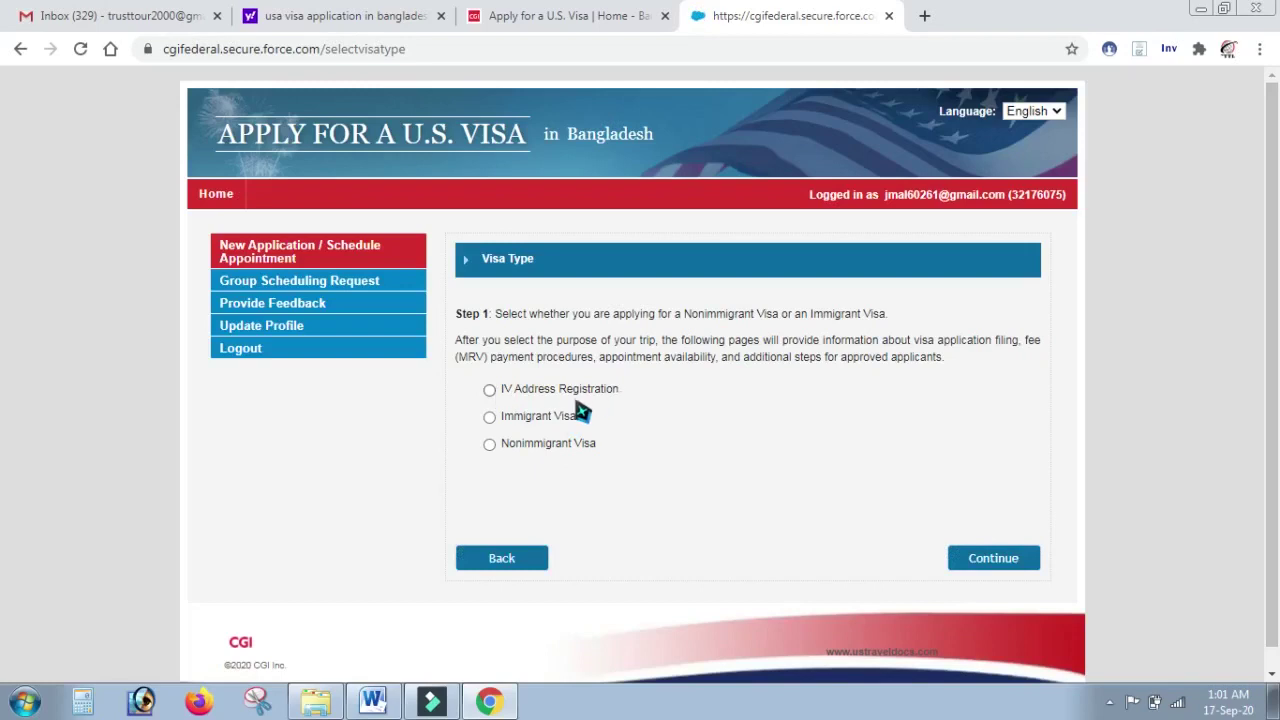
left_click(489, 445)
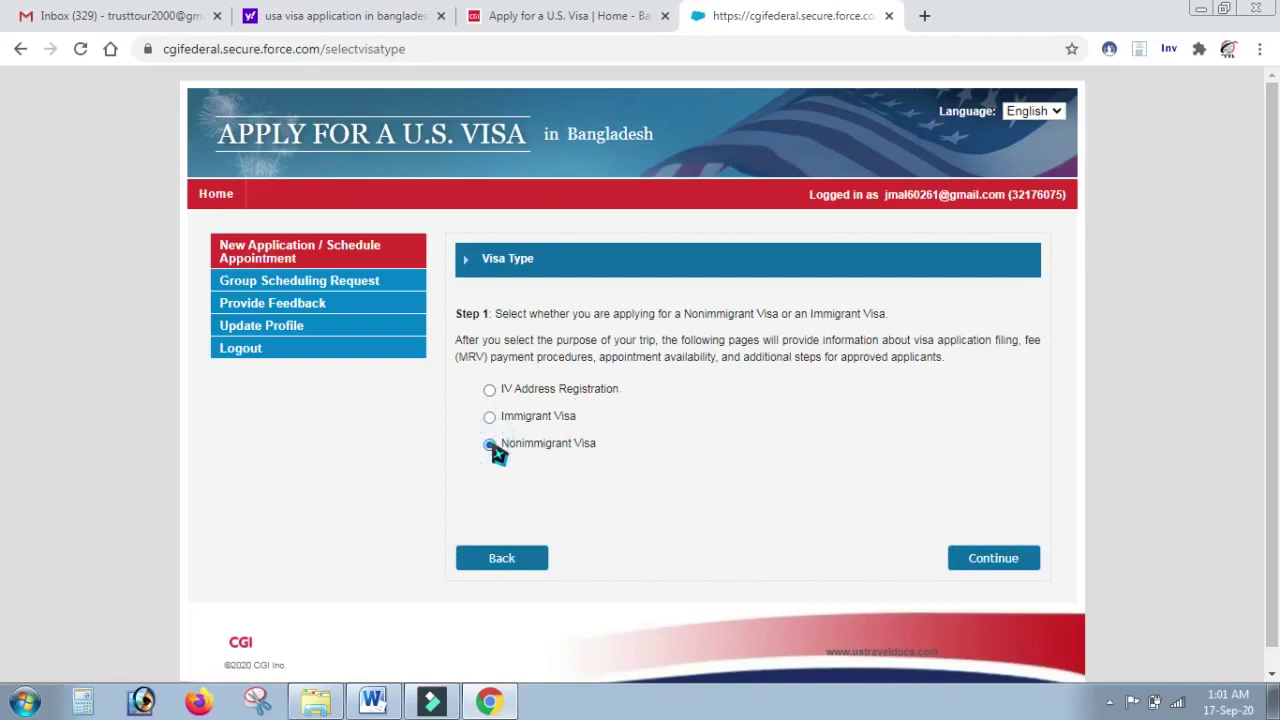
left_click(968, 564)
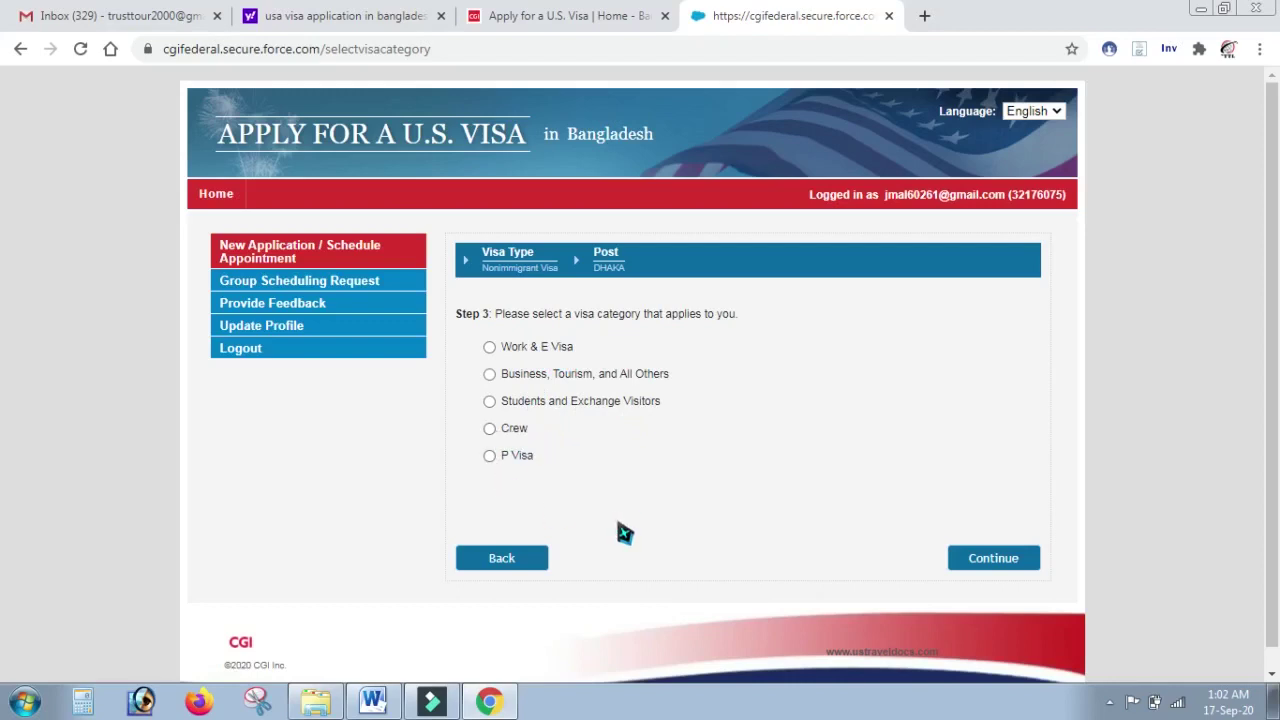
left_click(489, 374)
Step: Choose visa class B1/B2 – Visitor for Business and Pleasure and continue to Personal Data
left_click(984, 552)
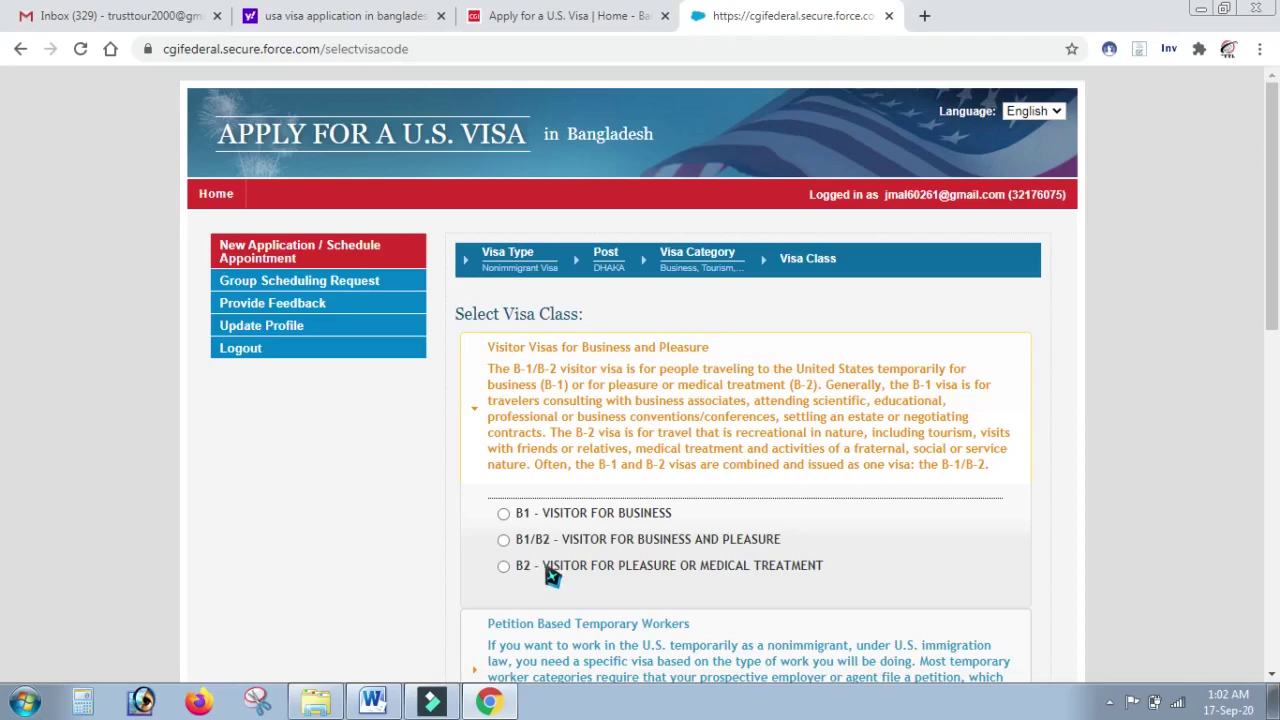
left_click(504, 540)
left_click(1273, 530)
scroll(1273, 530, "down", 5)
left_click(975, 548)
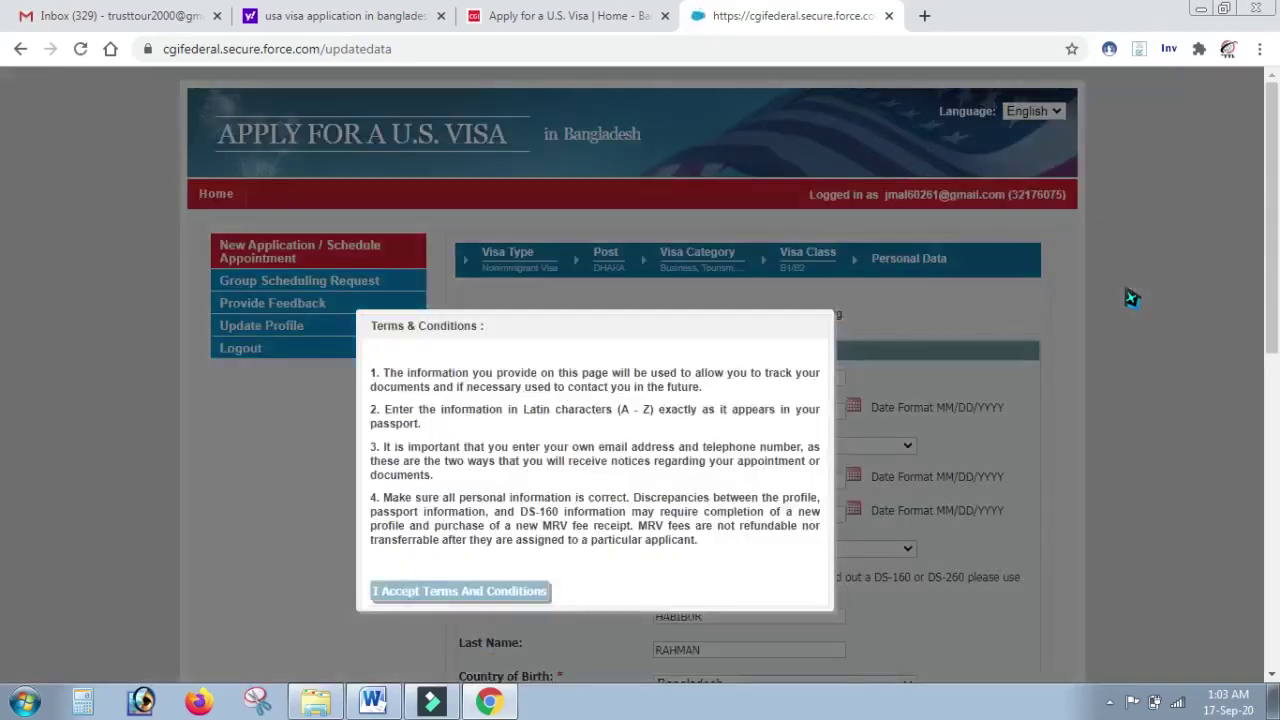
Step: Accept the terms and conditions and enter the passport number
left_click(490, 603)
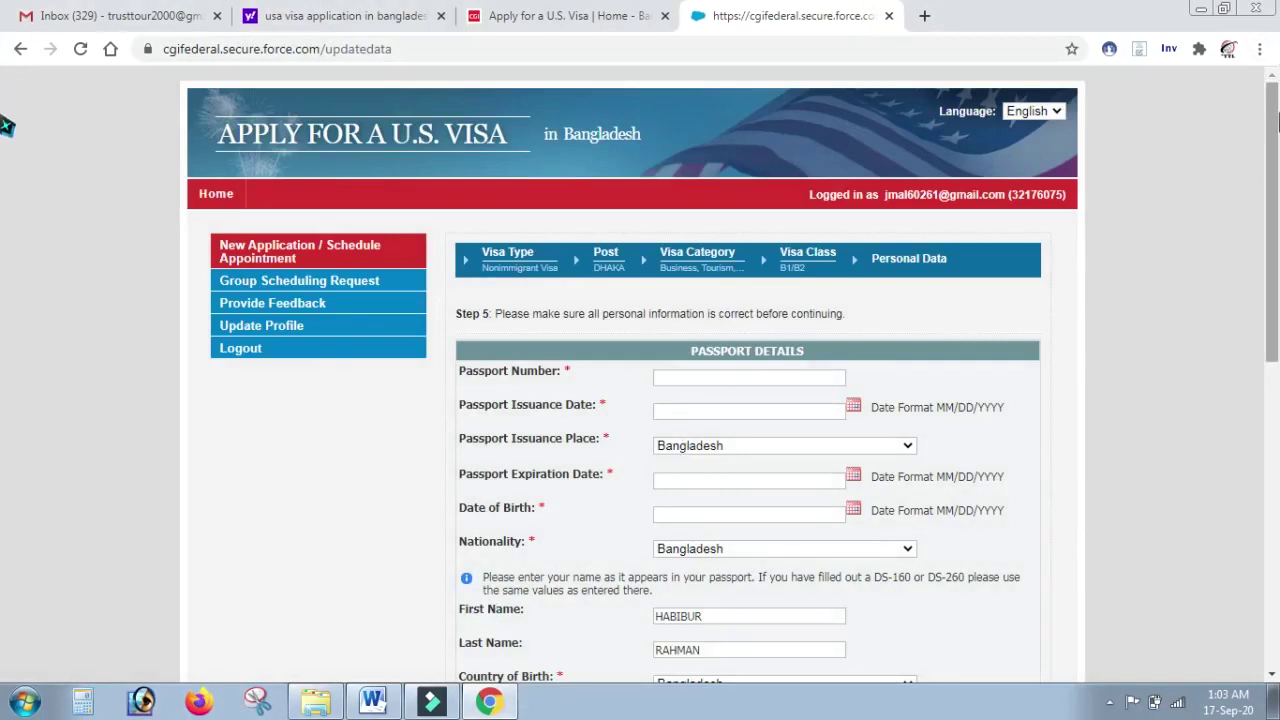
scroll(6, 140, "down", 1)
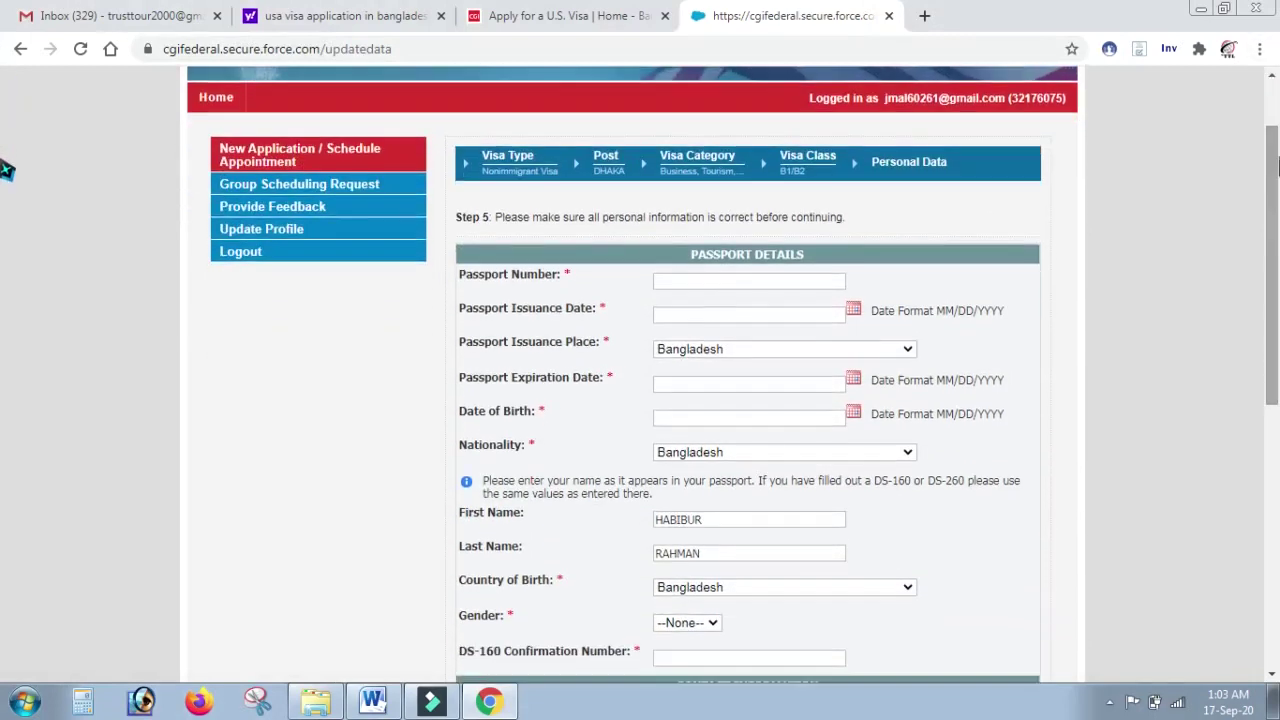
left_click(705, 284)
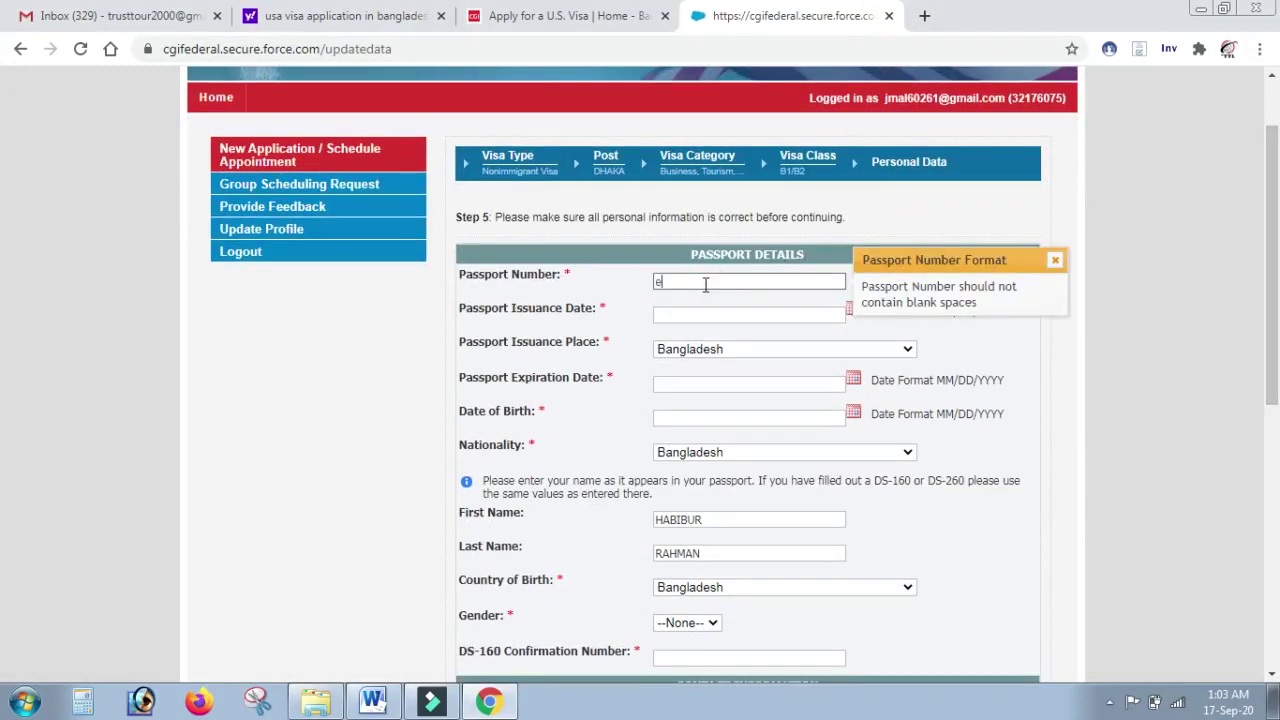
Step: Set the passport issuance date to 03/18/2020
left_click(767, 319)
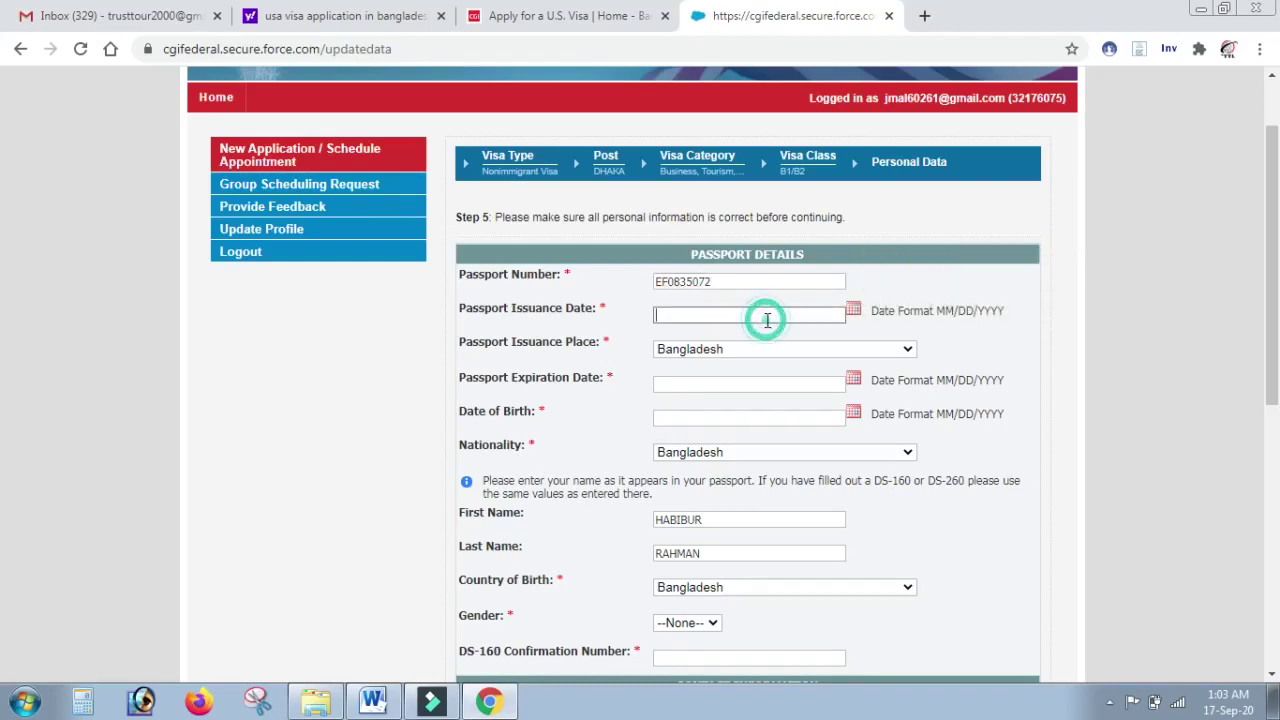
left_click(853, 312)
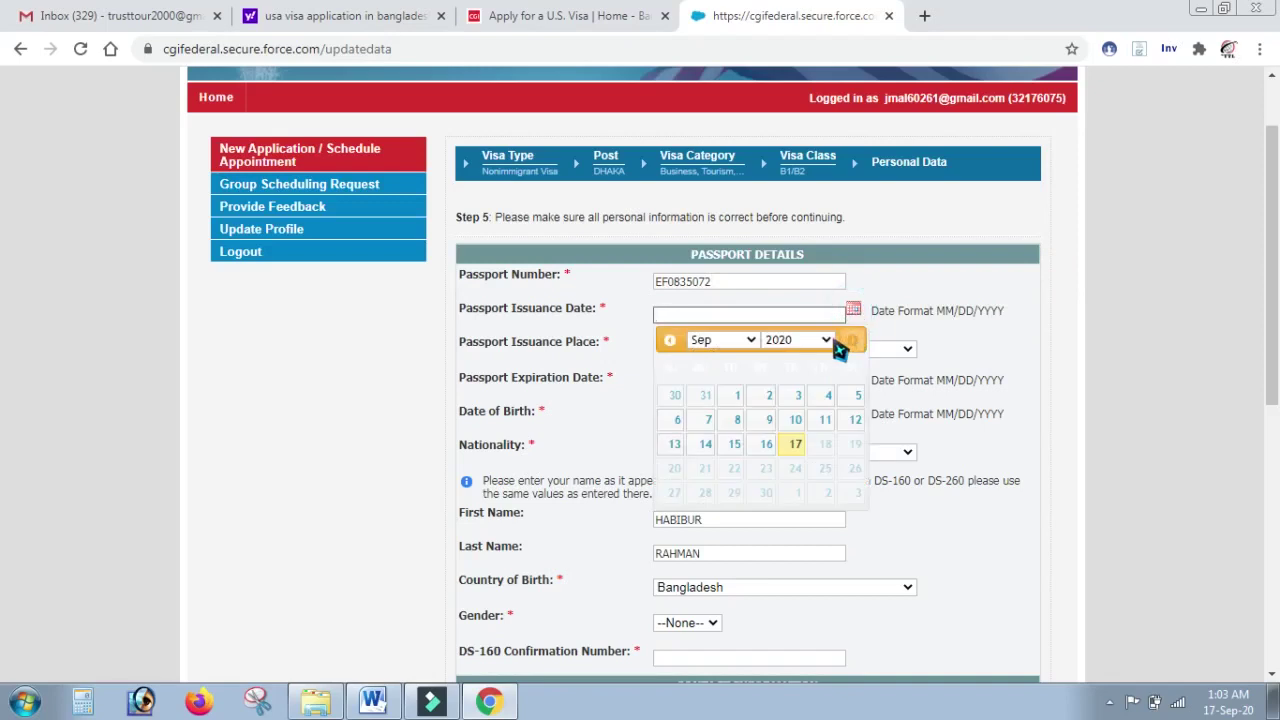
left_click(750, 341)
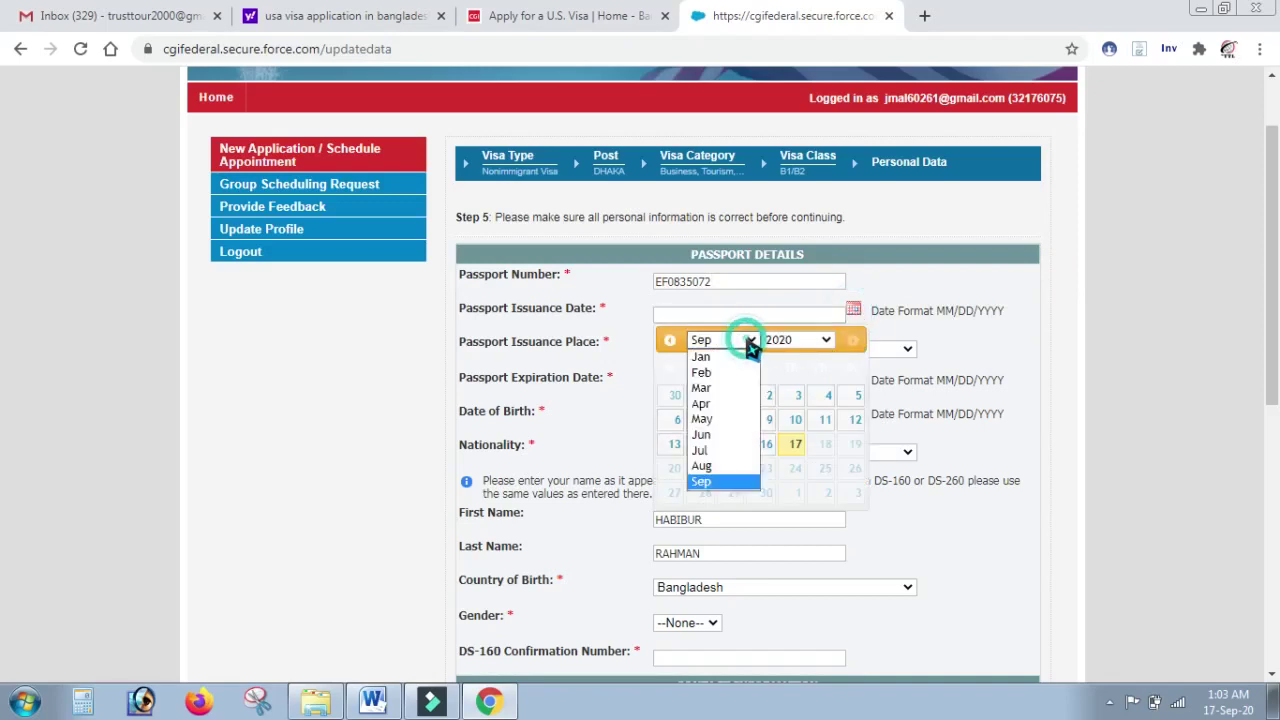
left_click(737, 388)
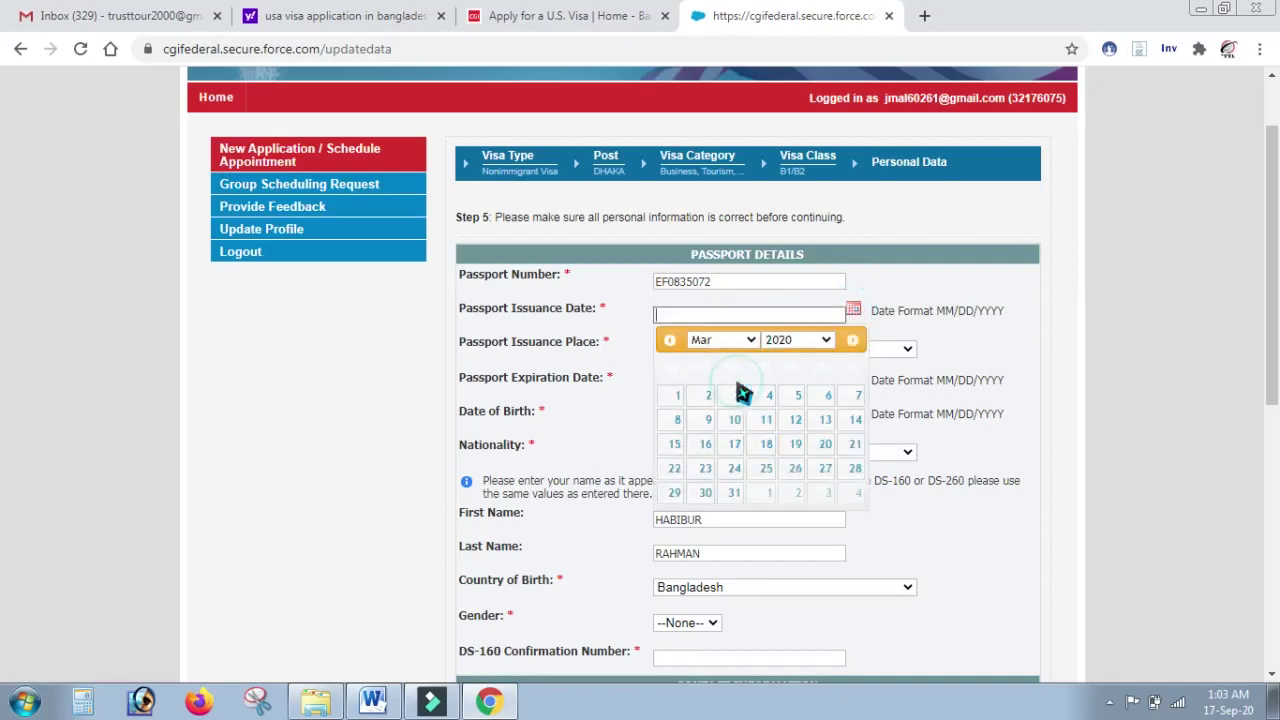
left_click(766, 444)
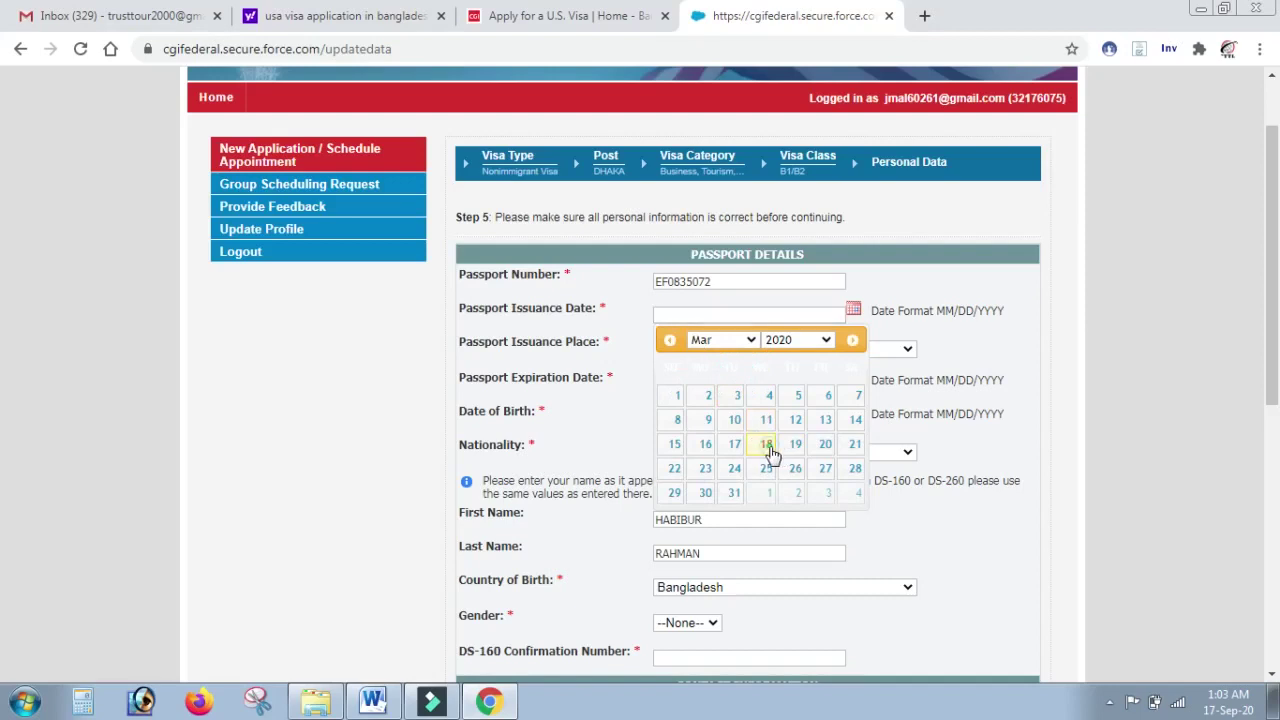
Step: Set the passport expiration date to 03/17/2025
left_click(795, 385)
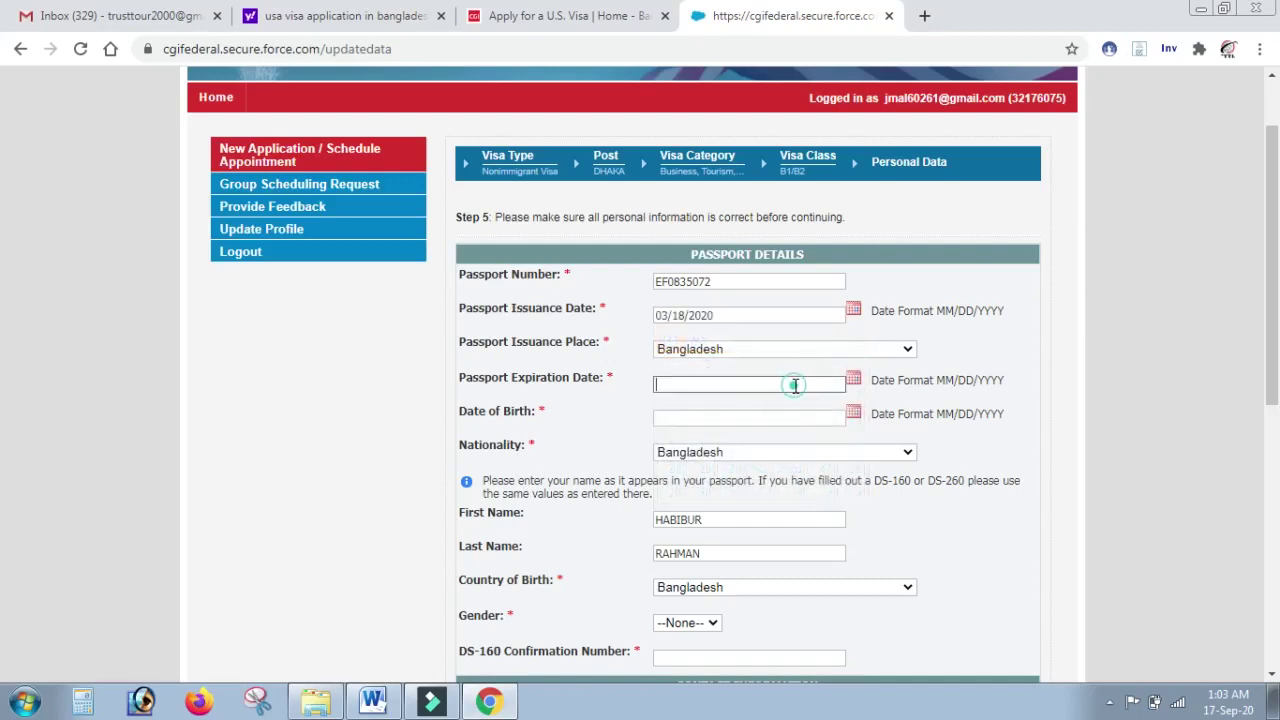
left_click(853, 380)
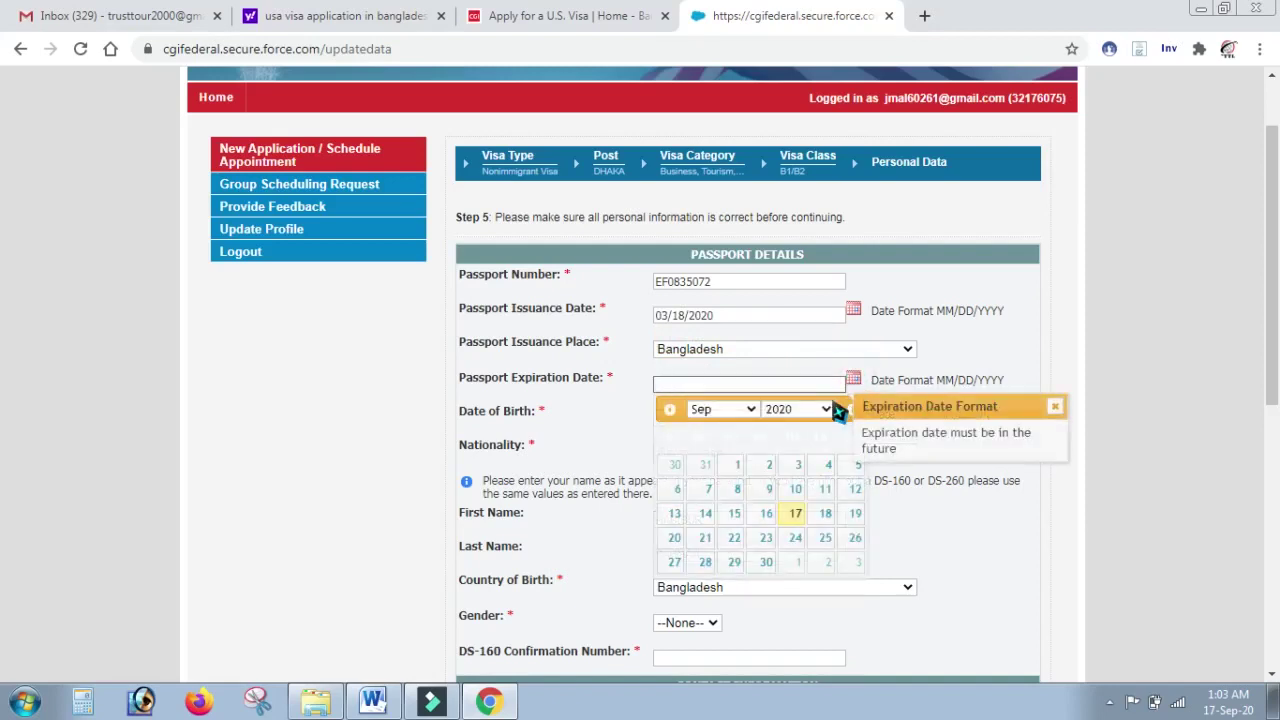
left_click(826, 409)
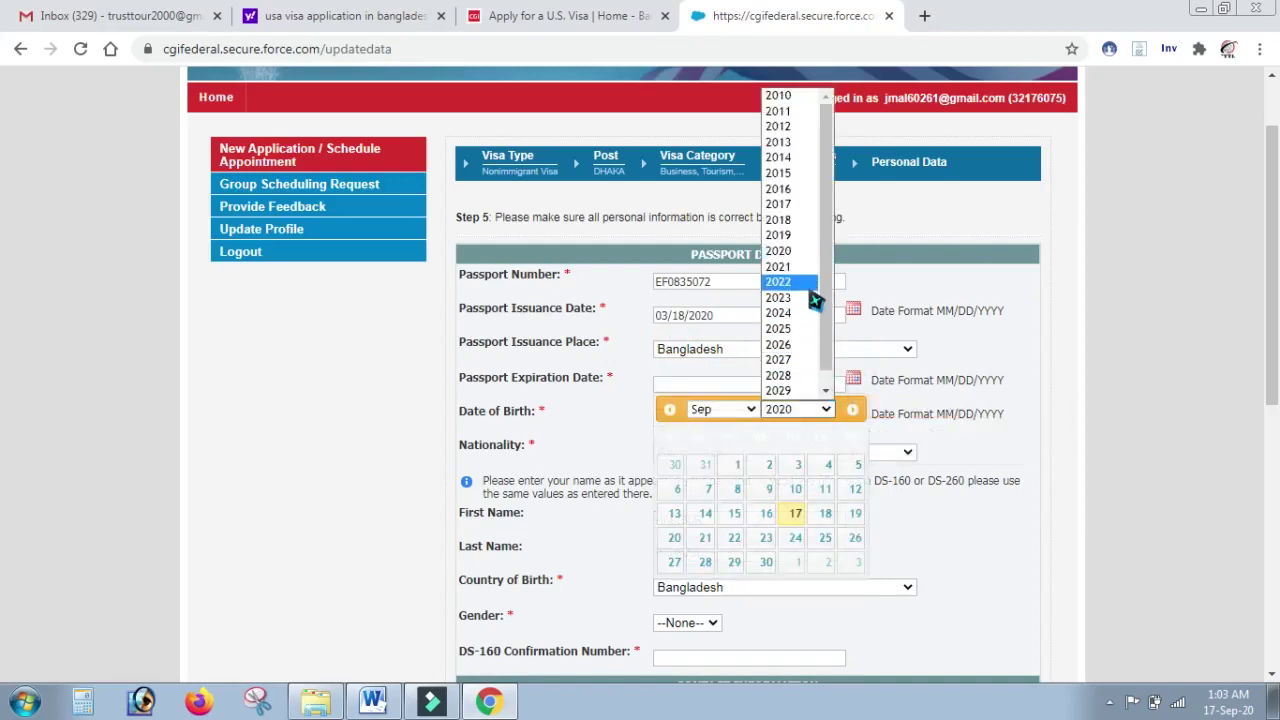
left_click(812, 329)
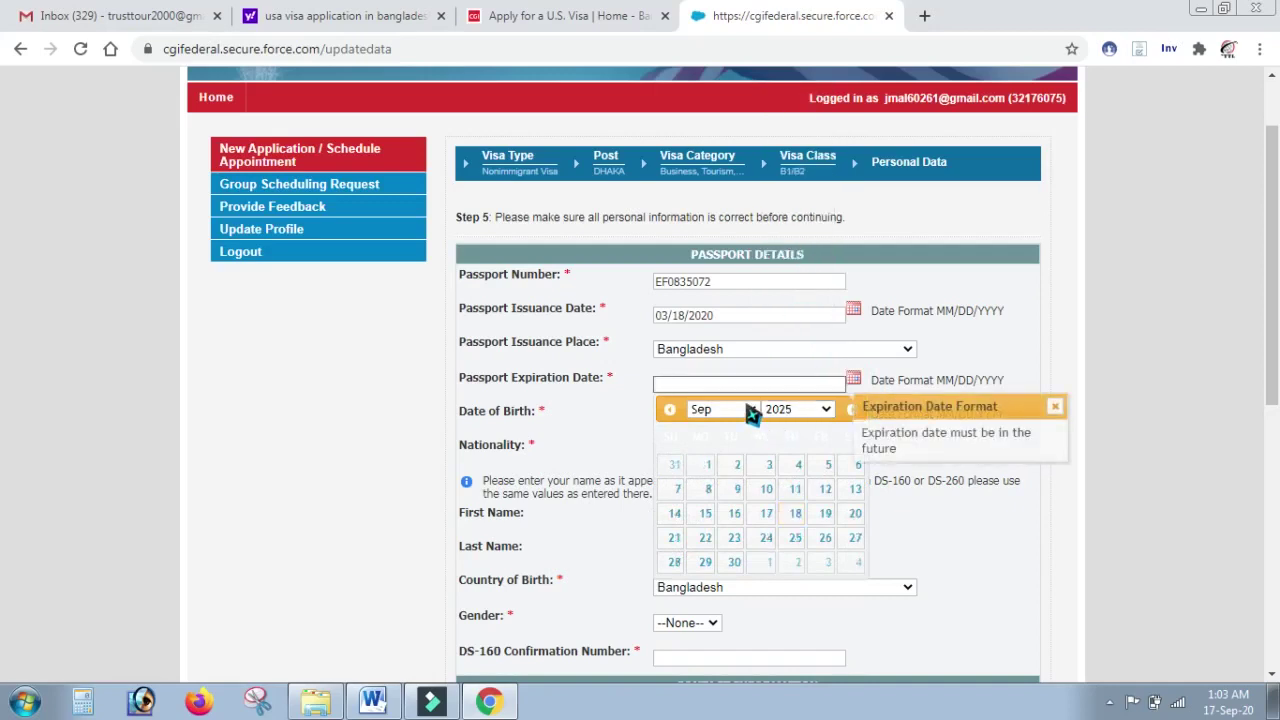
left_click(749, 411)
left_click(724, 459)
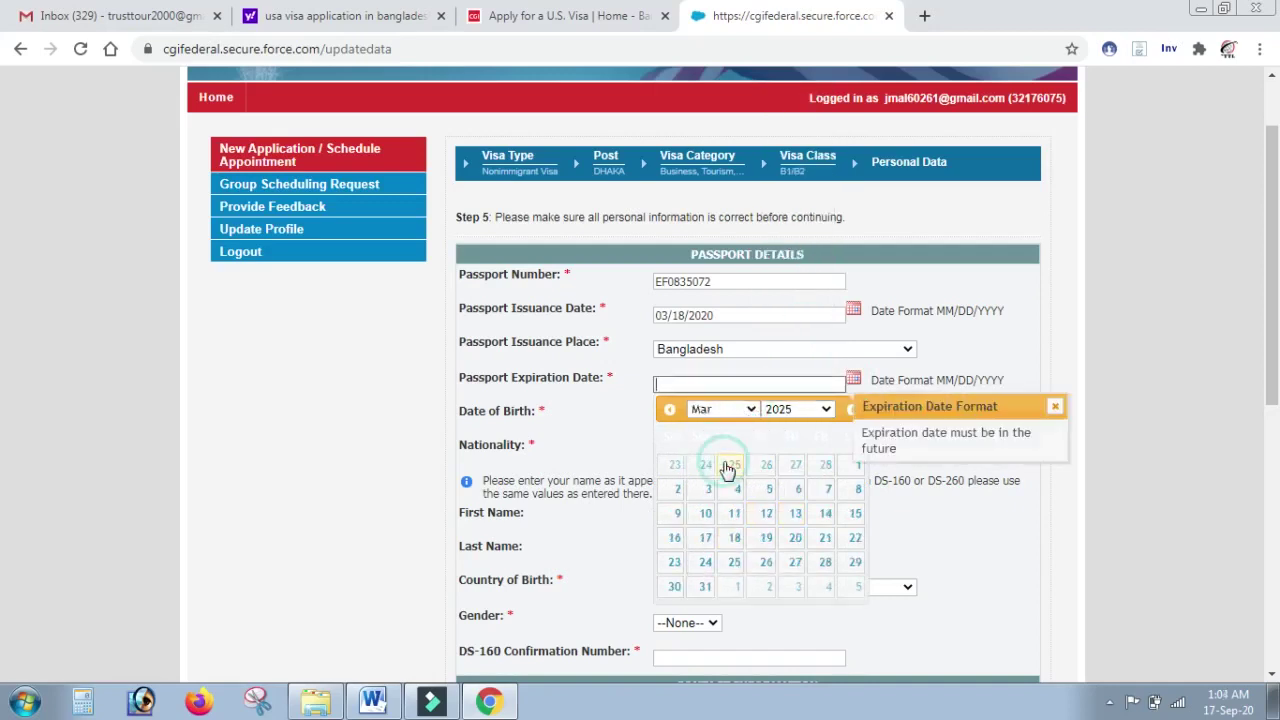
left_click(709, 538)
Step: Set the date of birth to 07/15/1995
left_click(738, 417)
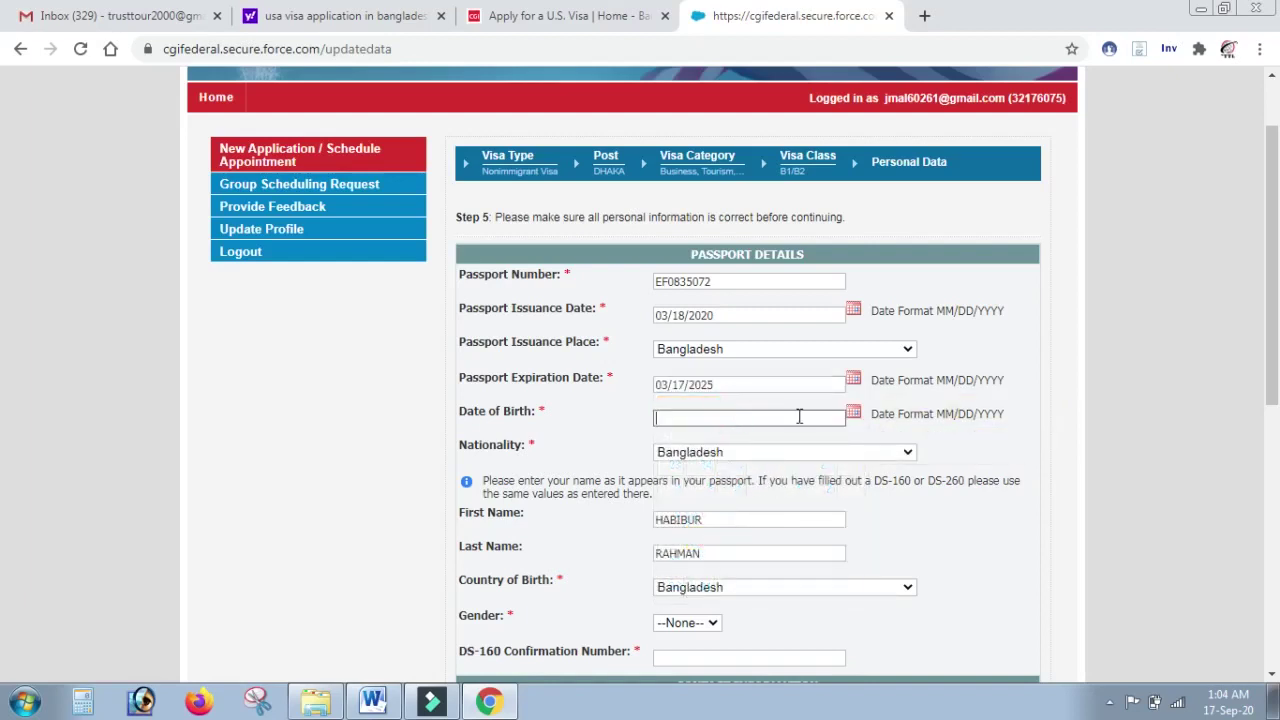
left_click(860, 422)
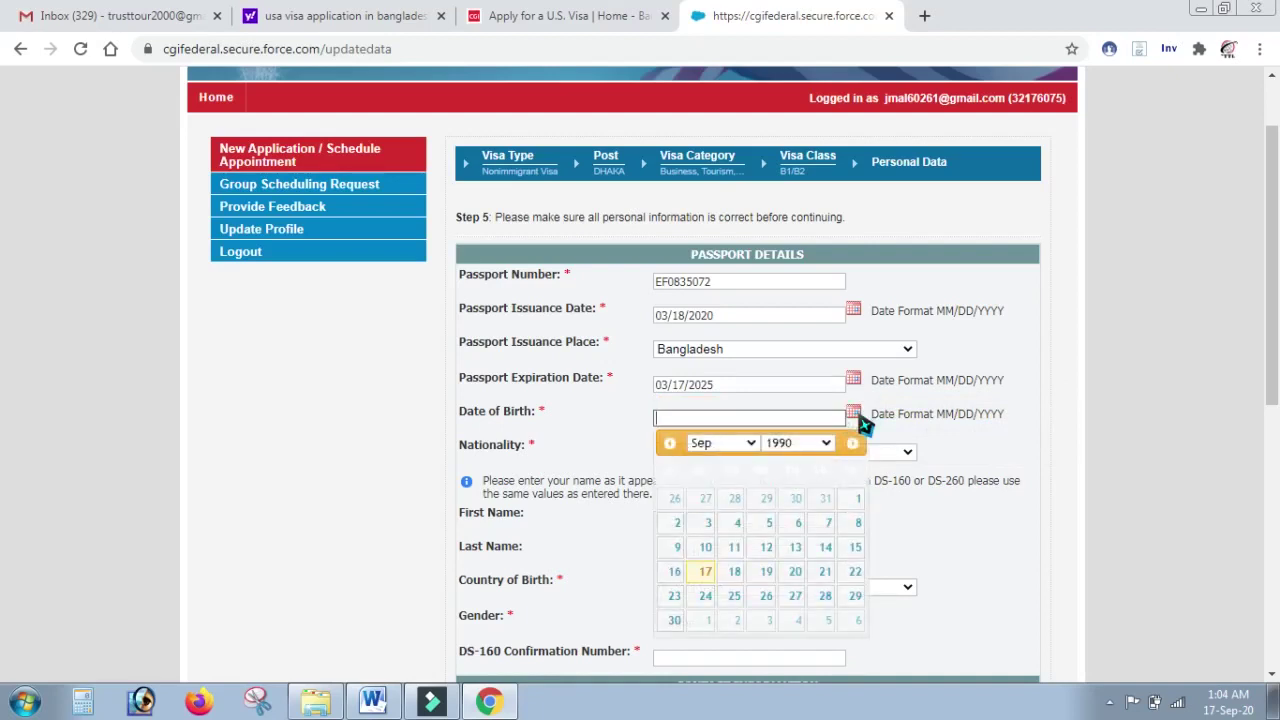
left_click(826, 445)
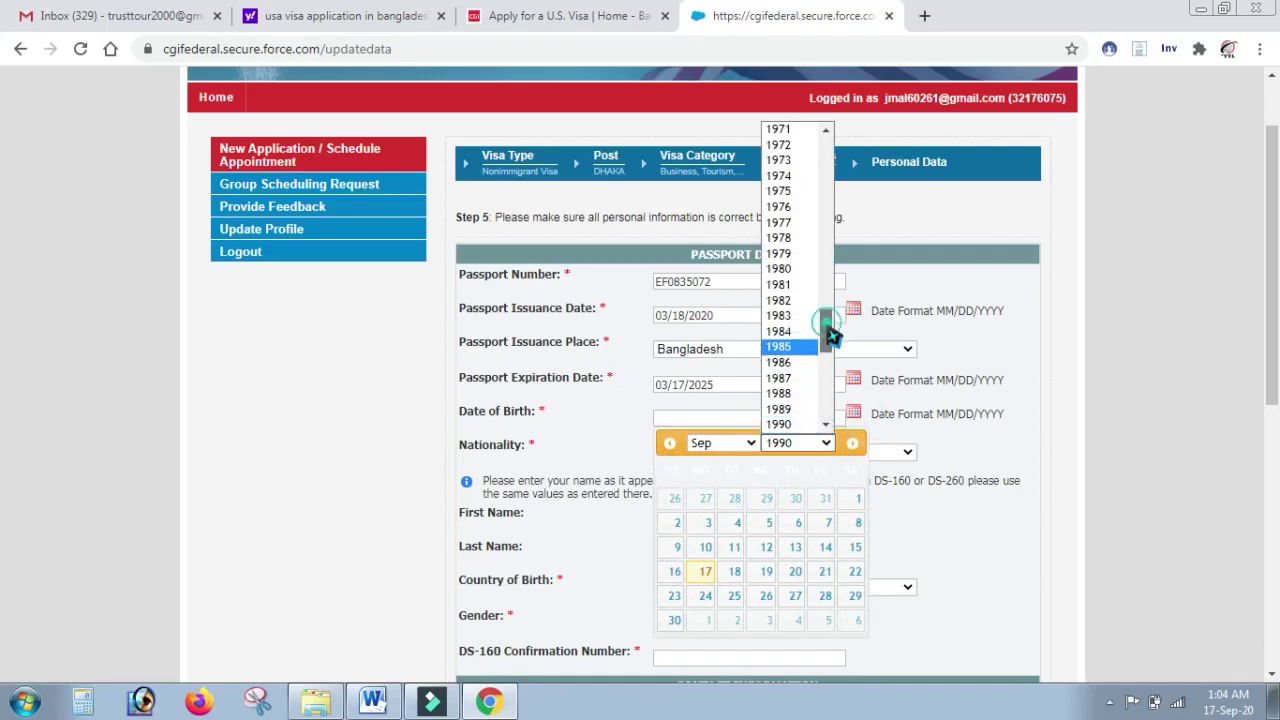
scroll(830, 333, "down", 3)
left_click(798, 385)
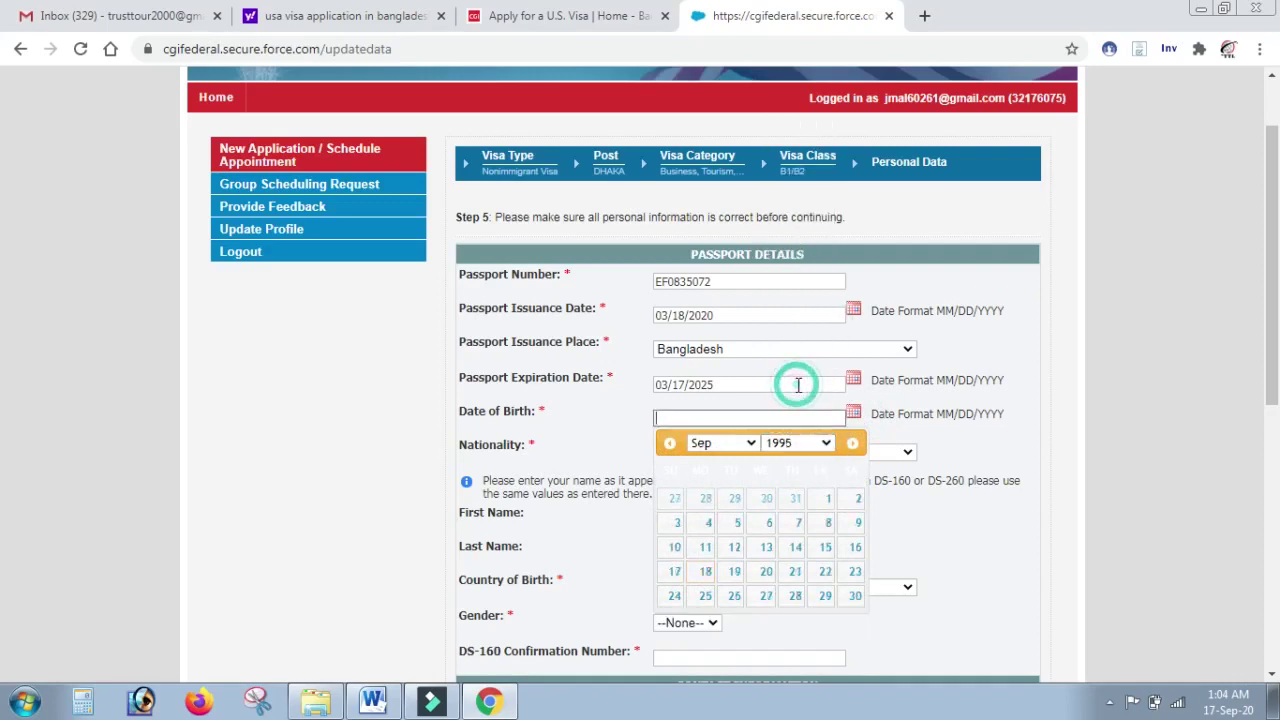
left_click(751, 444)
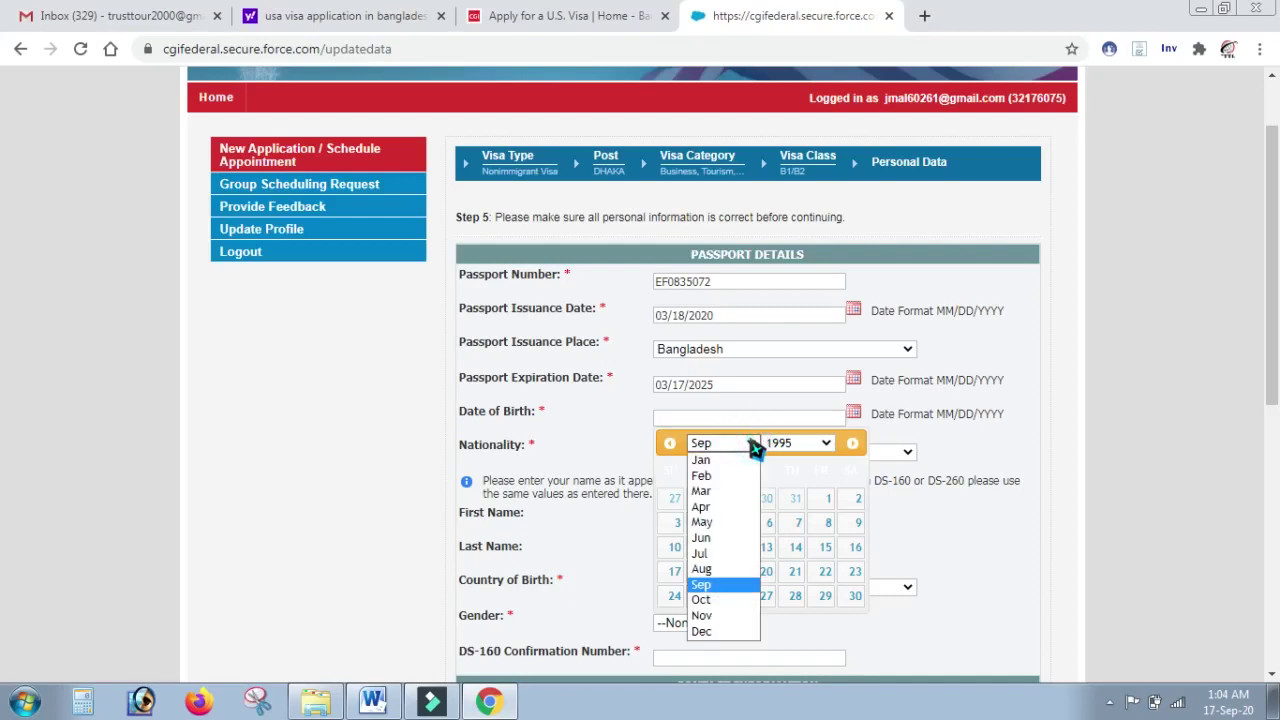
left_click(726, 556)
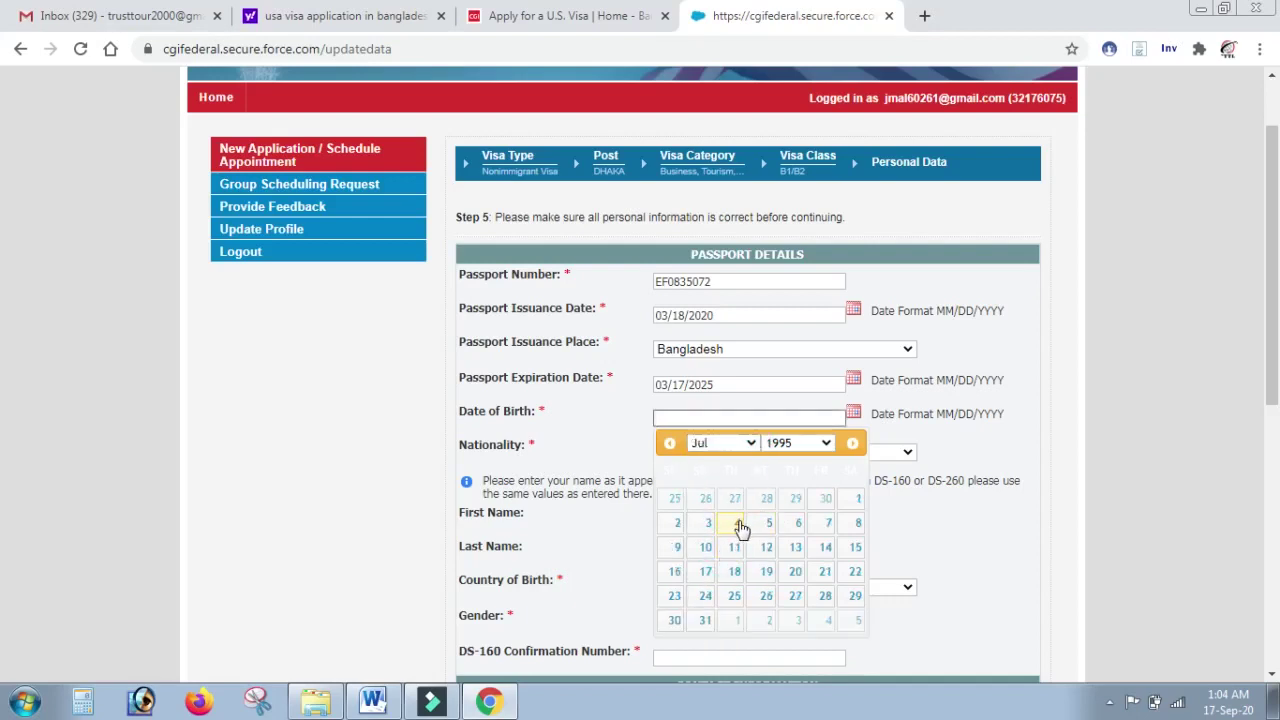
left_click(856, 550)
Step: Set the gender to Male
scroll(5, 405, "down", 2)
scroll(5, 405, "down", 1)
left_click(714, 358)
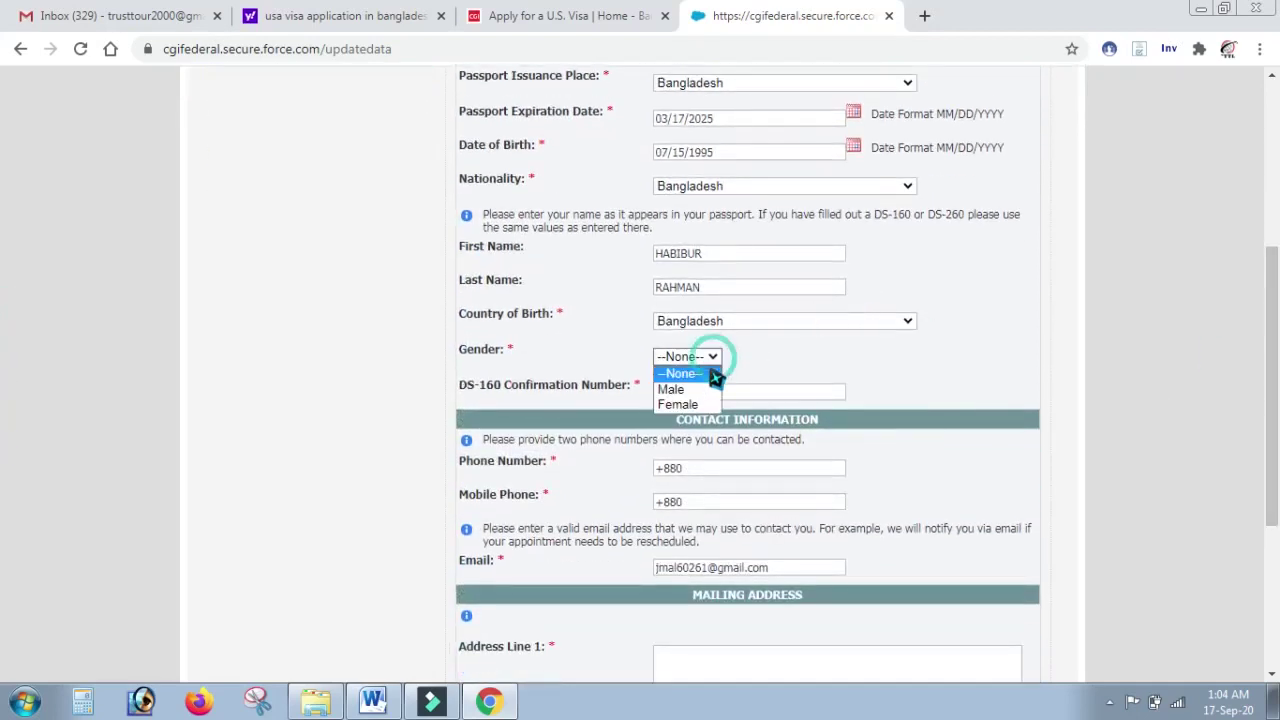
left_click(670, 389)
Step: Enter the main phone number and the mobile phone number
scroll(5, 402, "down", 1)
left_click(737, 392)
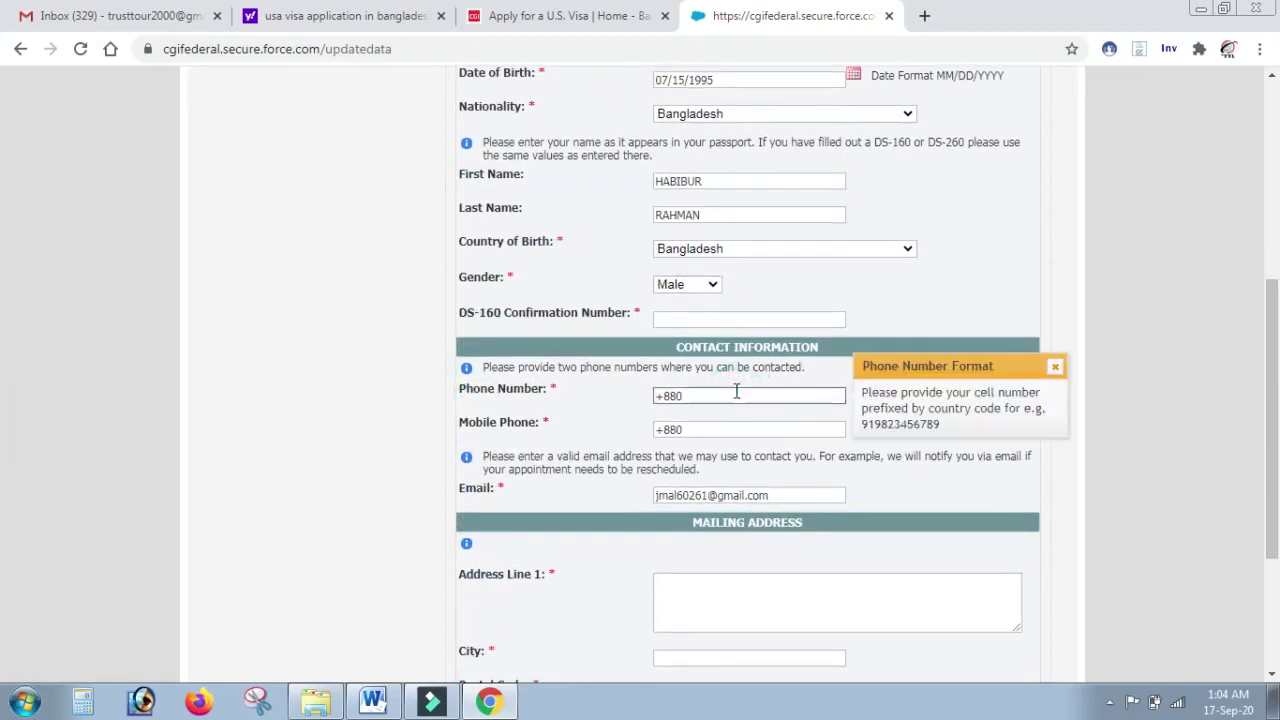
key("BackSpace")
key("BackSpace")
key("BackSpace")
key("BackSpace")
key("BackSpace")
key("BackSpace")
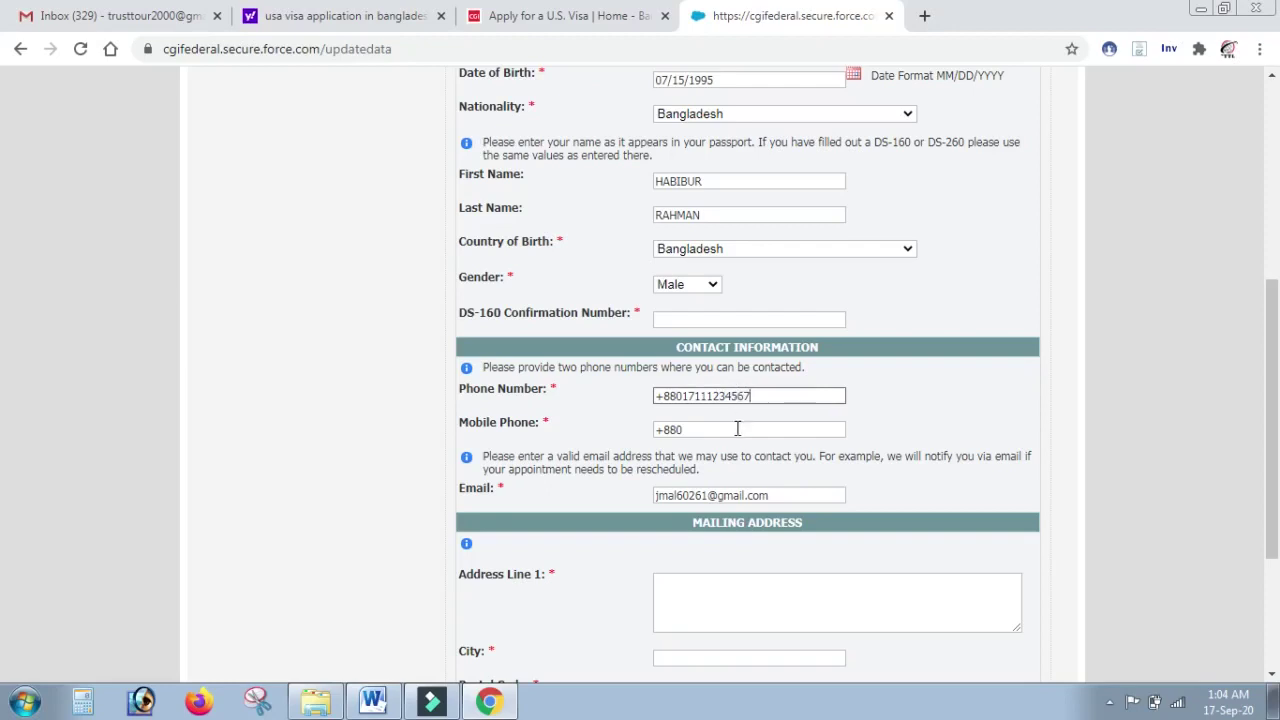
left_click(737, 428)
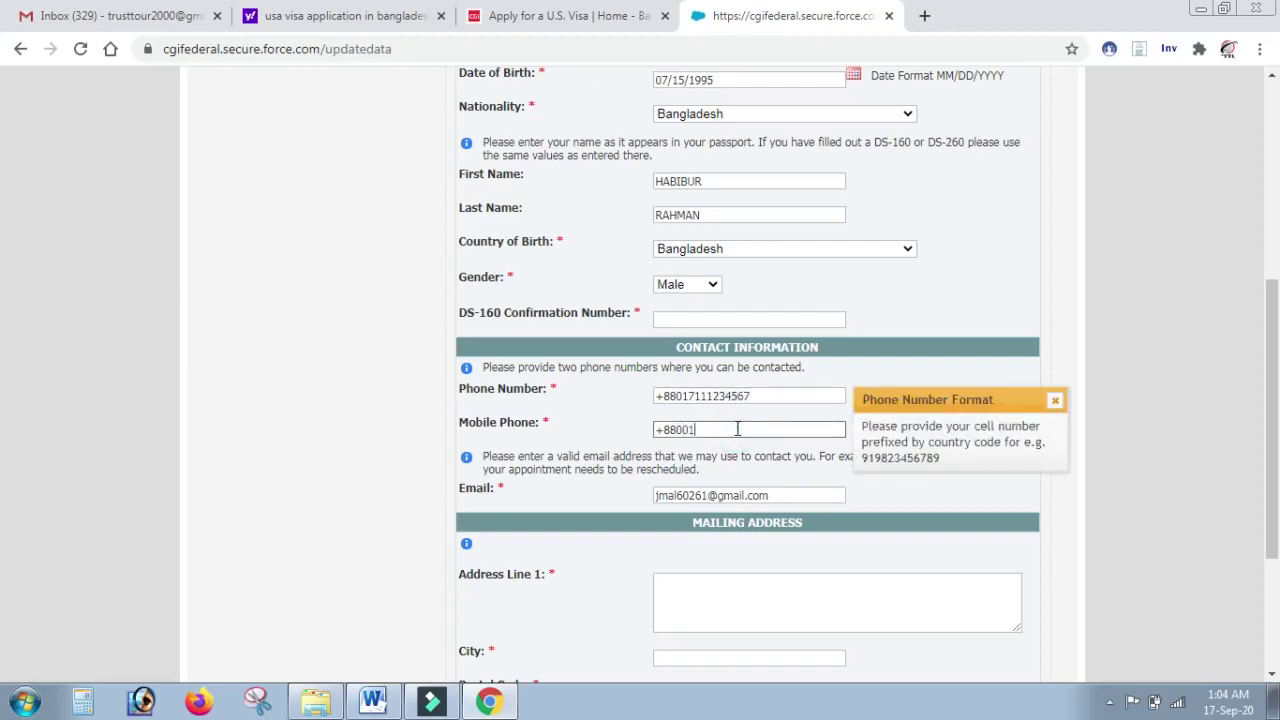
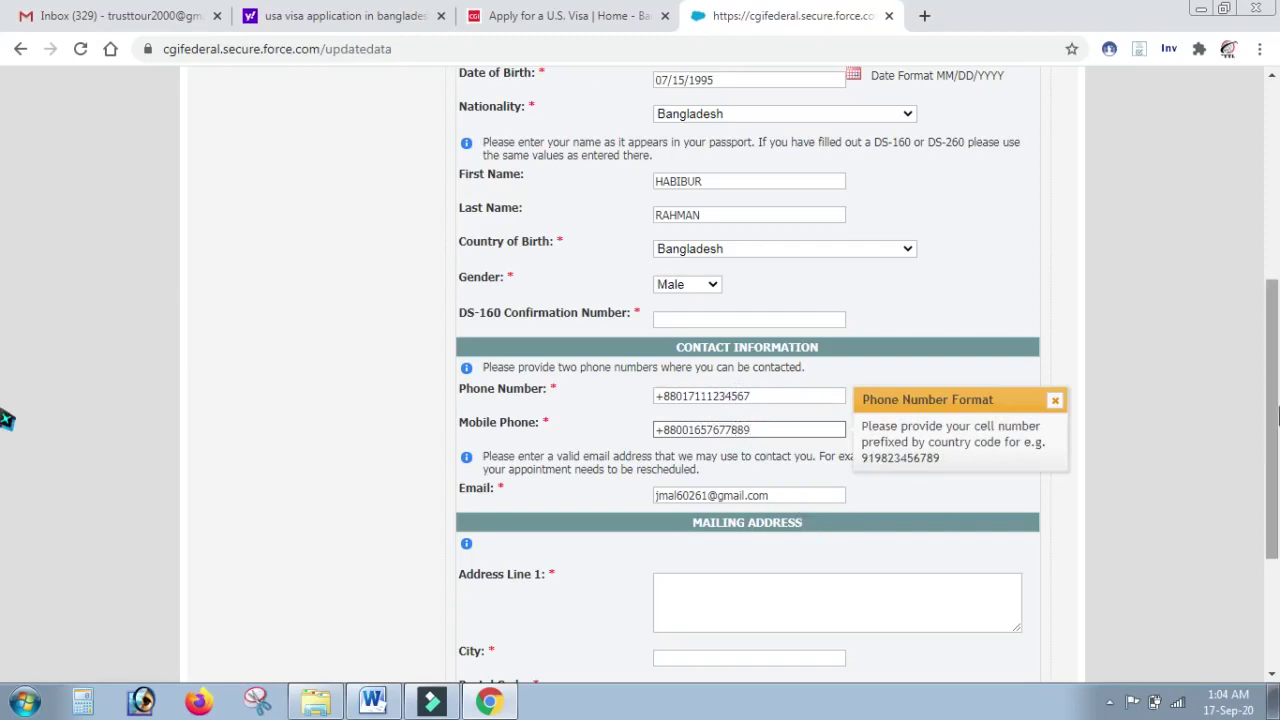
Step: Fill in the mailing address line, city and postal code
scroll(6, 419, "down", 2)
left_click(761, 404)
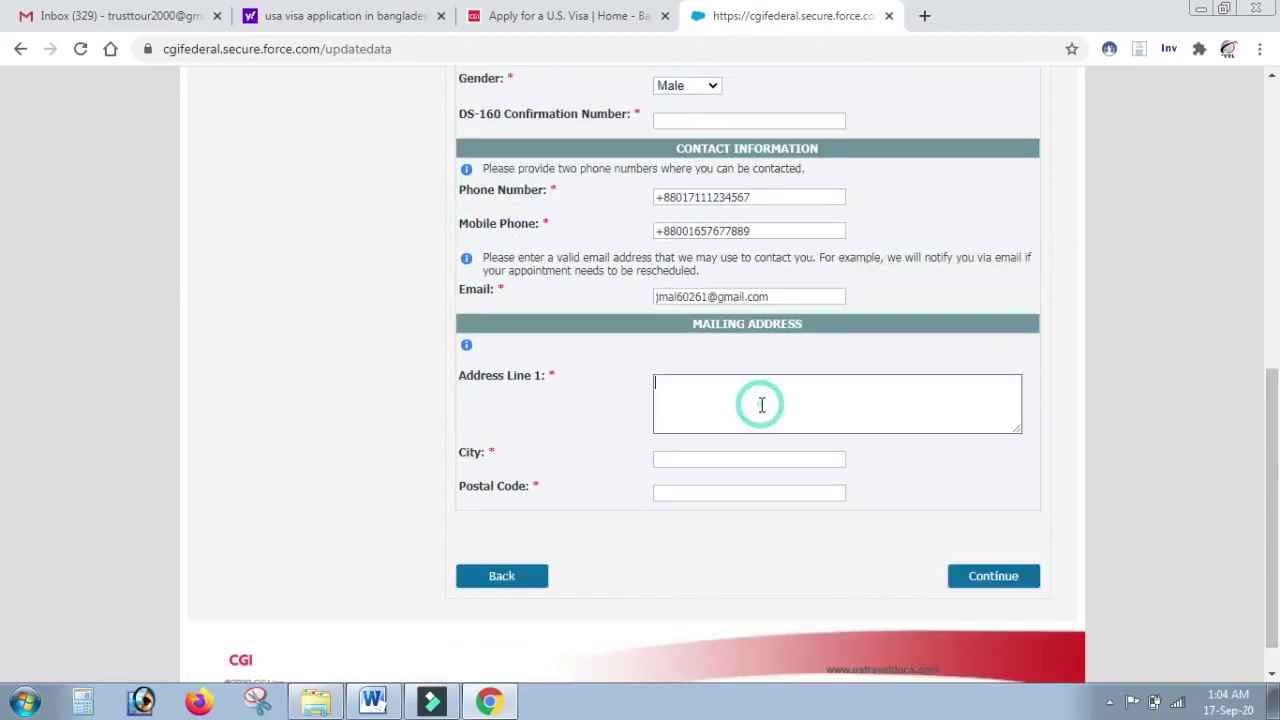
type("dhaka 1205")
left_click(730, 429)
left_click(731, 460)
type("dhaka")
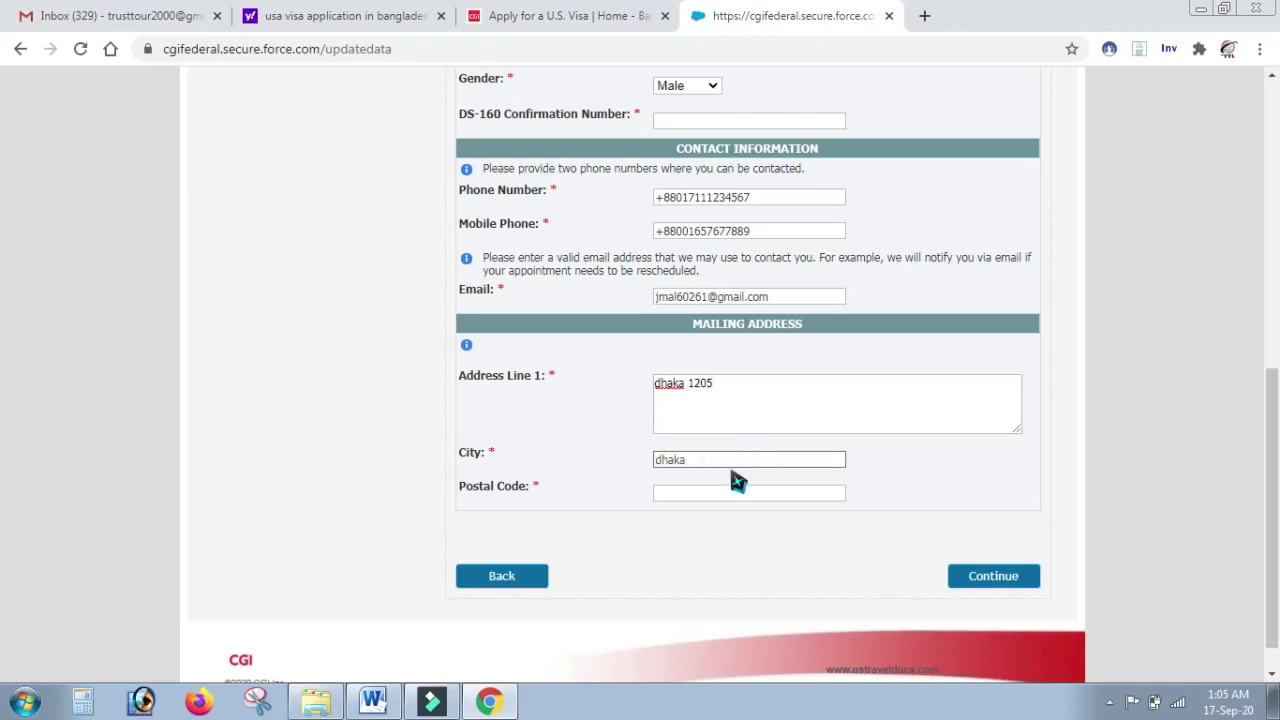
left_click(733, 493)
type("1205")
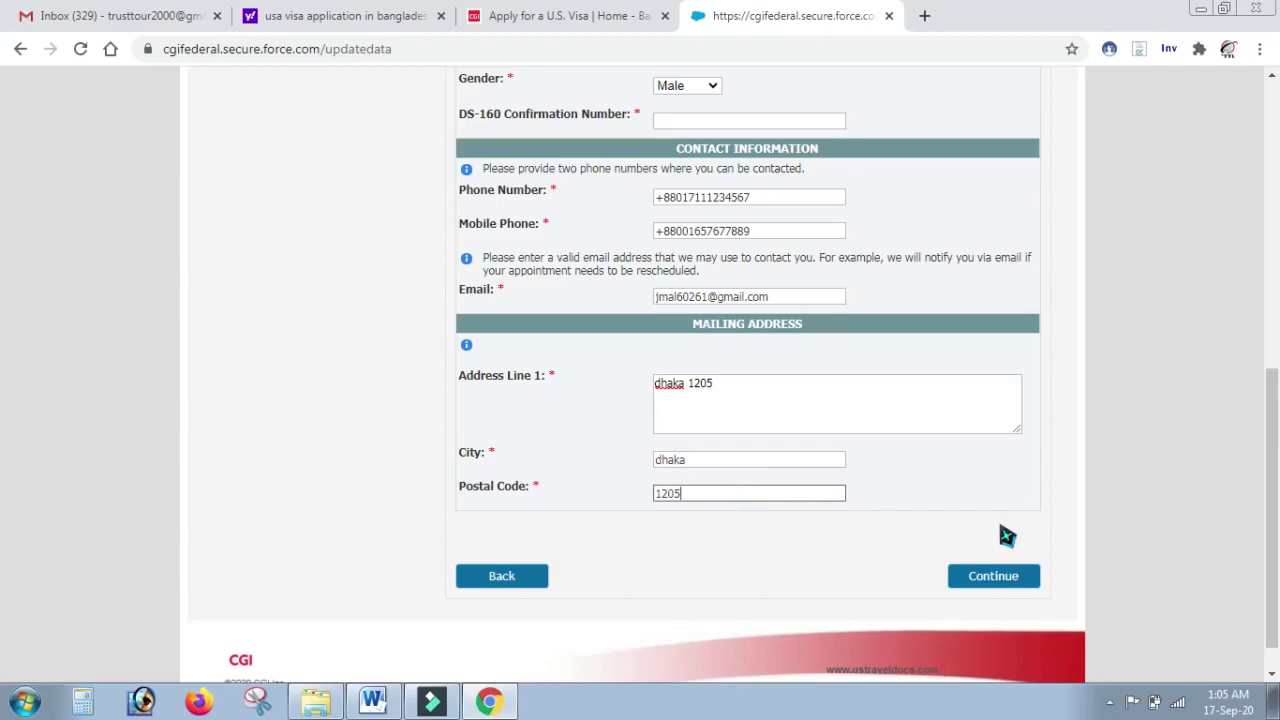
scroll(1277, 390, "up", 3)
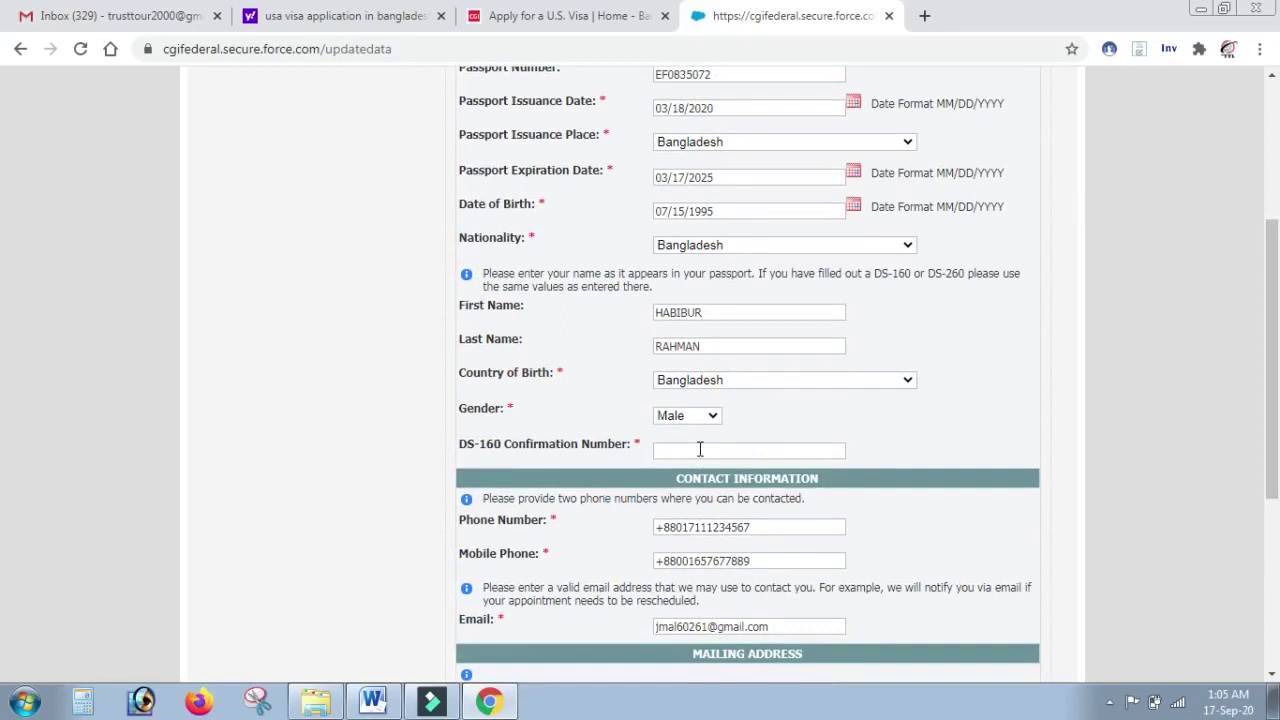
Step: Enter the DS-160 confirmation number and submit the personal data
left_click(700, 449)
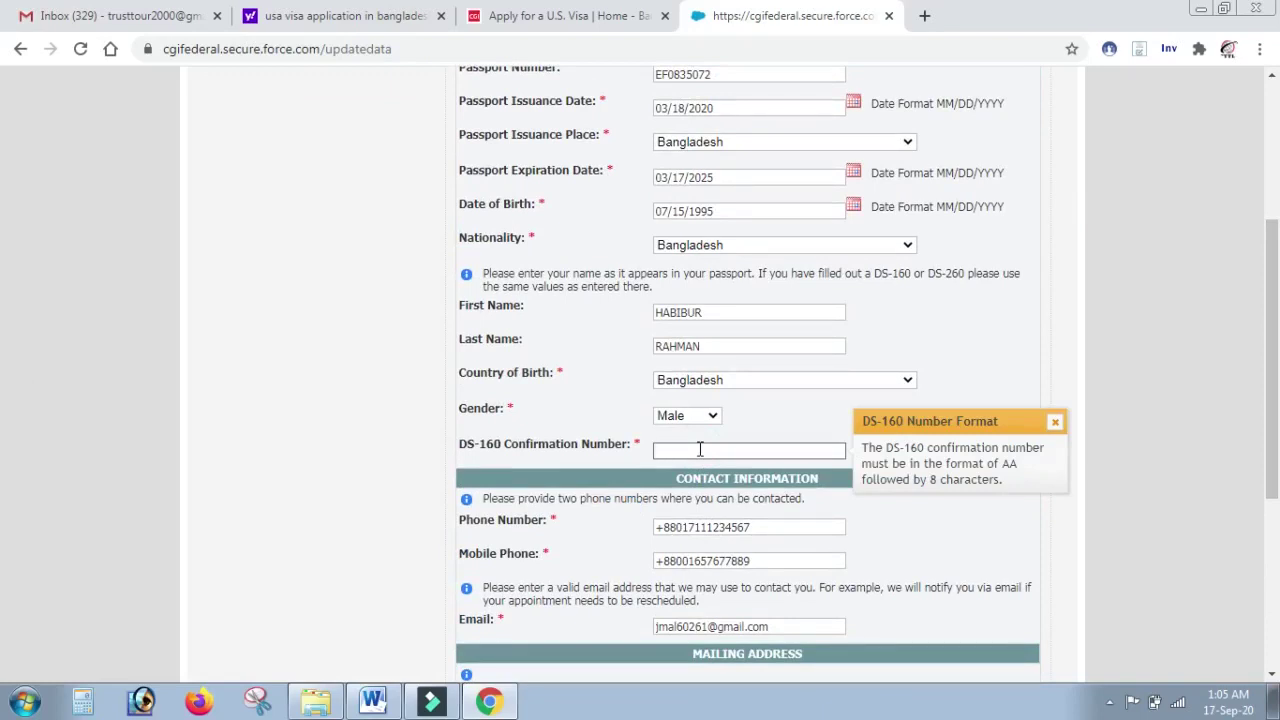
left_click(700, 450)
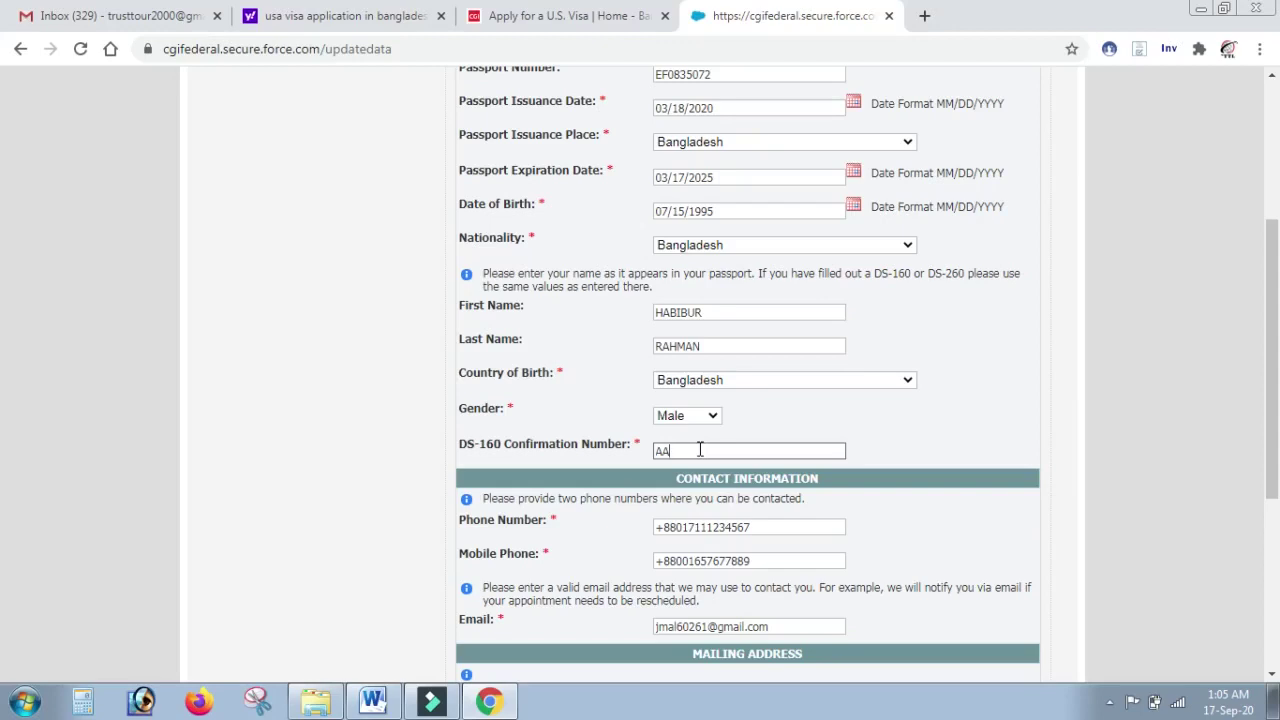
double_click(700, 451)
left_click(700, 451)
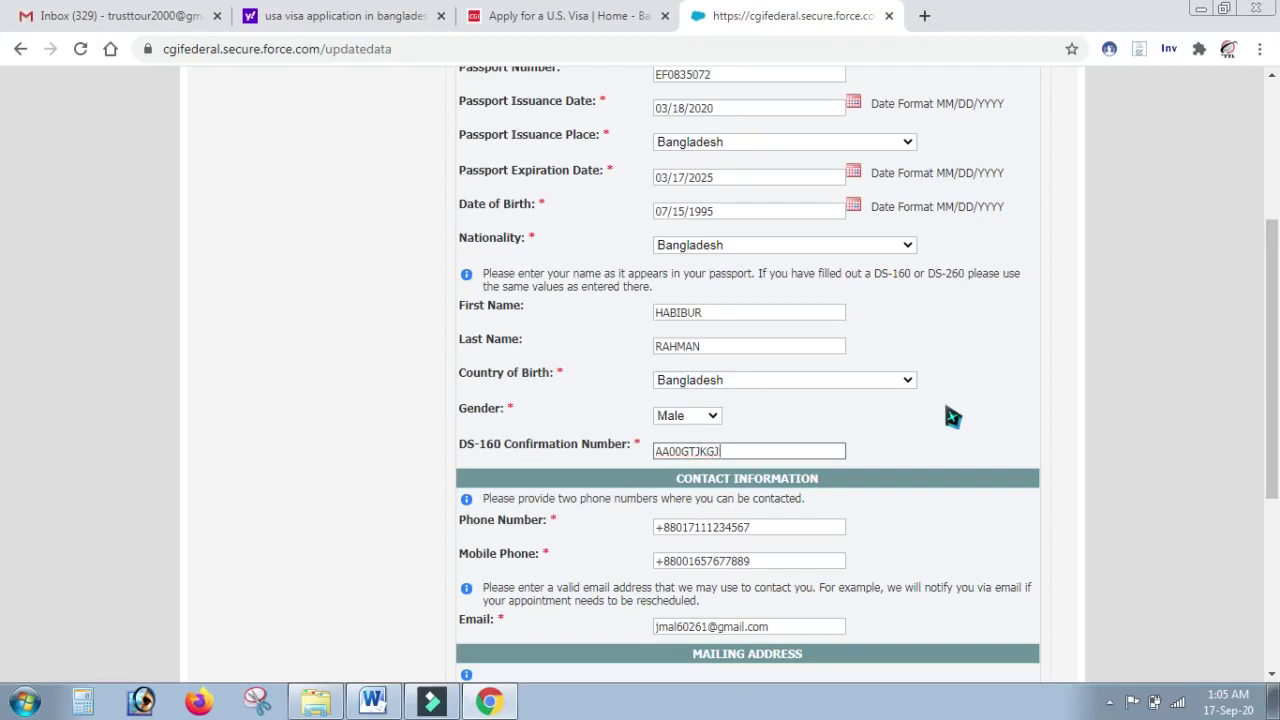
scroll(952, 416, "down", 4)
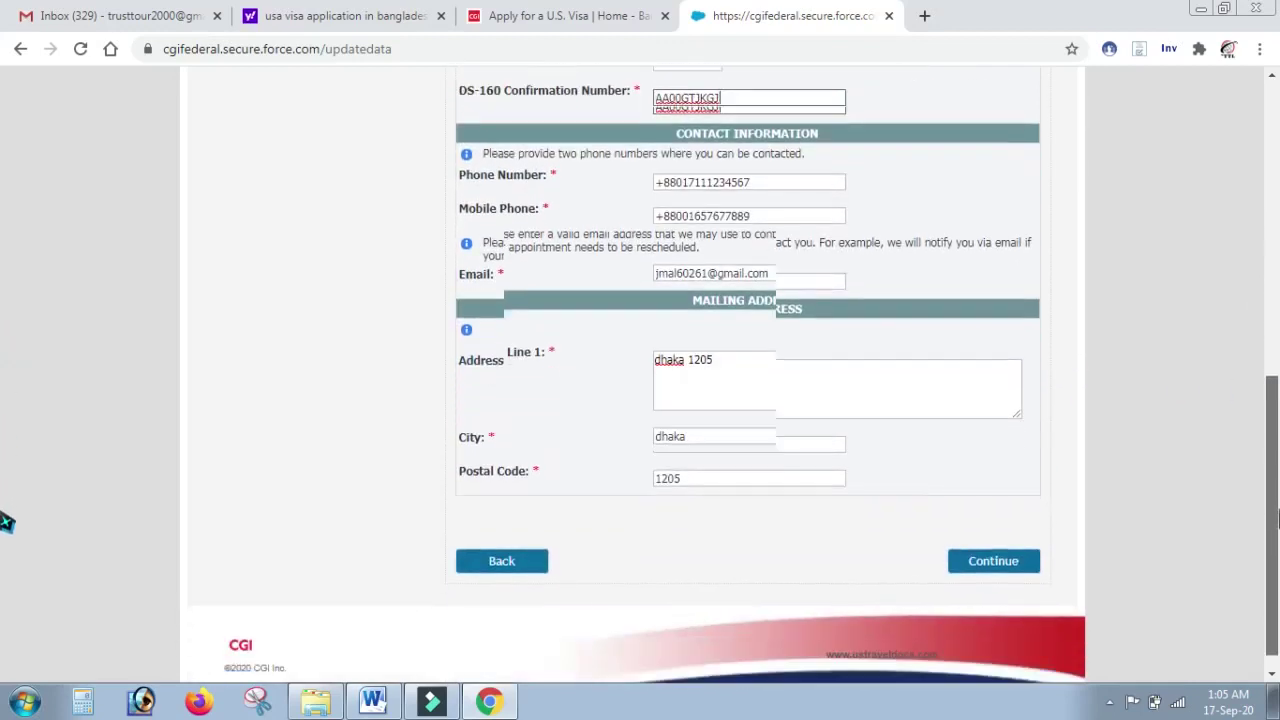
left_click(1000, 545)
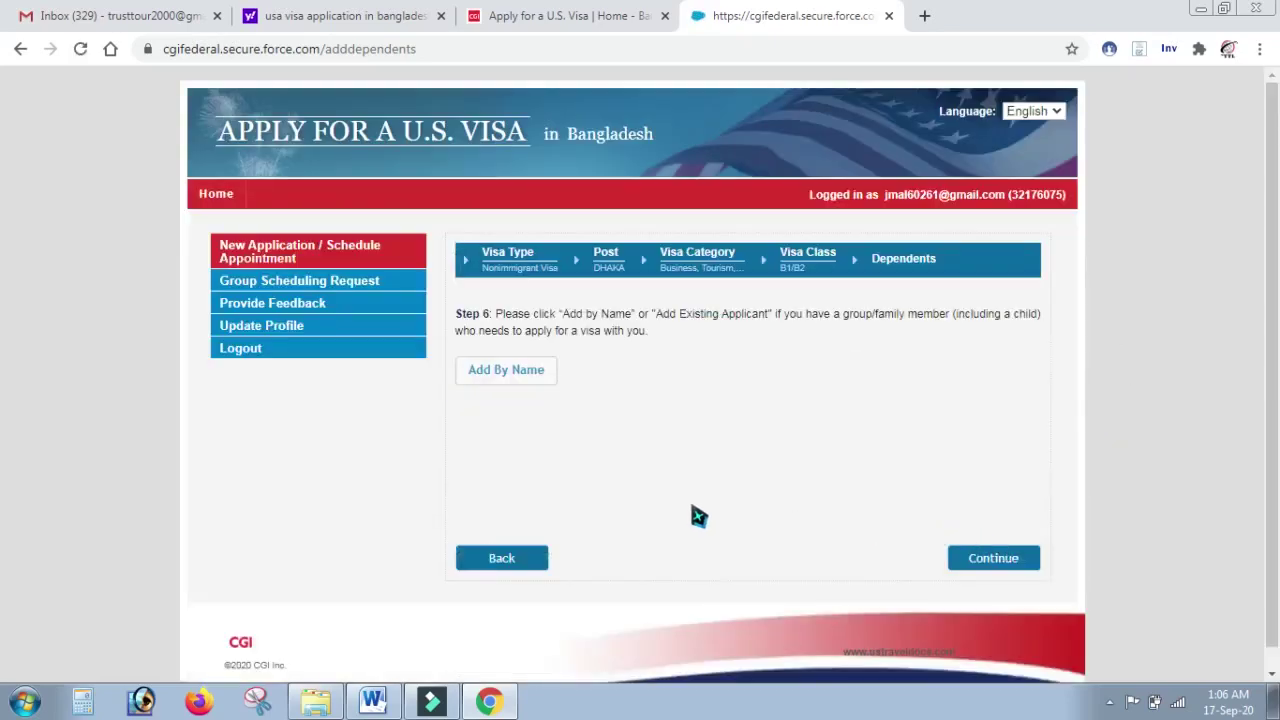
Step: Continue past Dependents with nobody added to reach Documentation Delivery
left_click(984, 568)
left_click(997, 561)
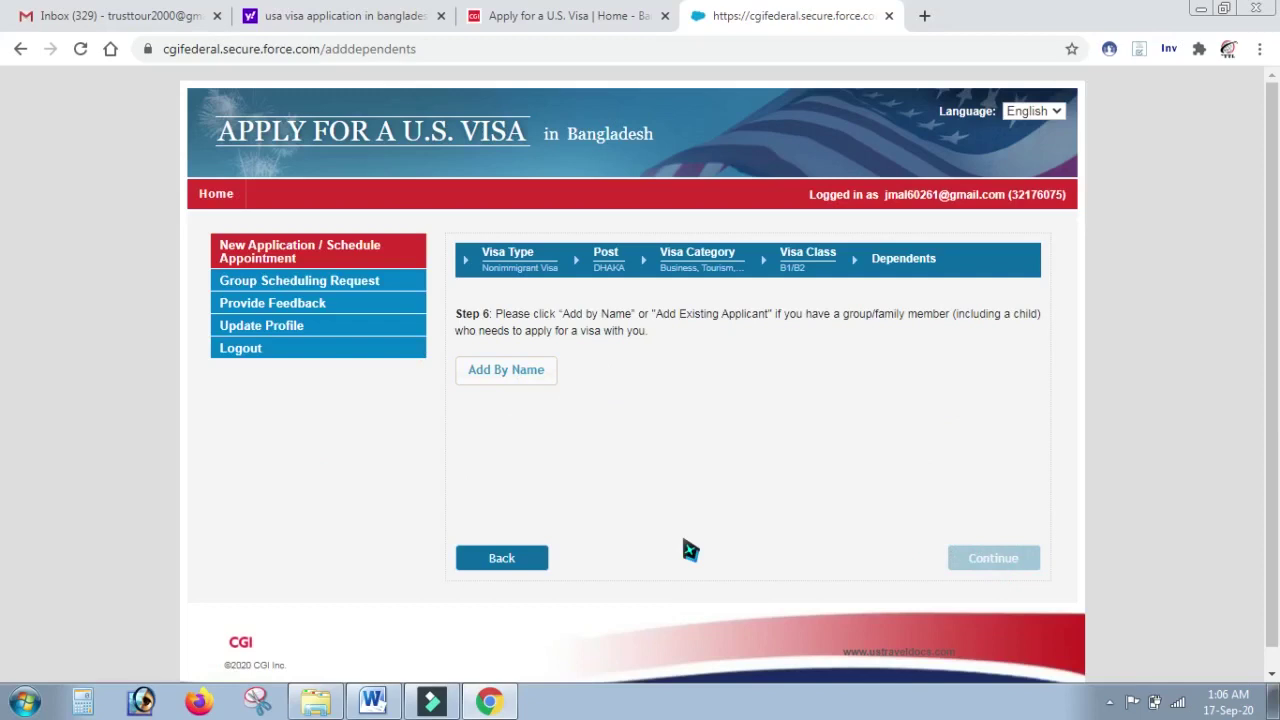
left_click_drag(1278, 257, 1278, 290)
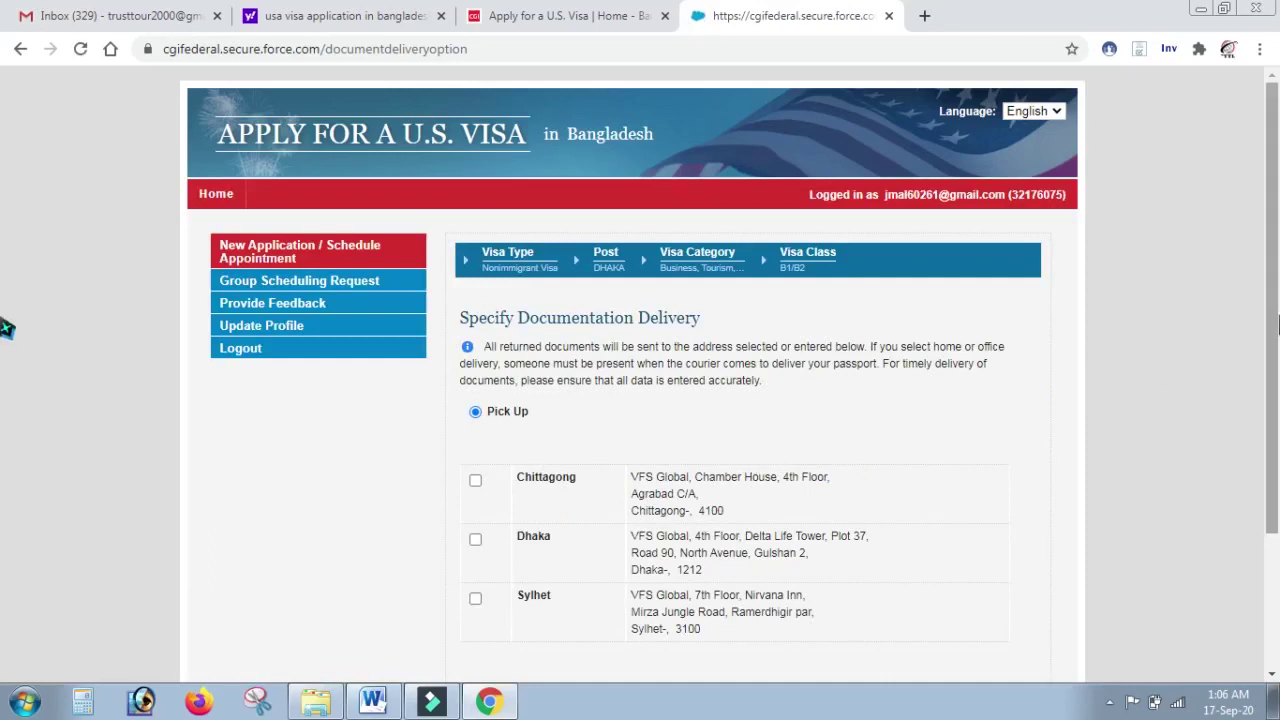
Step: Select Dhaka for pick-up and continue to the BDT 13760.00 fee receipt
scroll(677, 190, "down", 1)
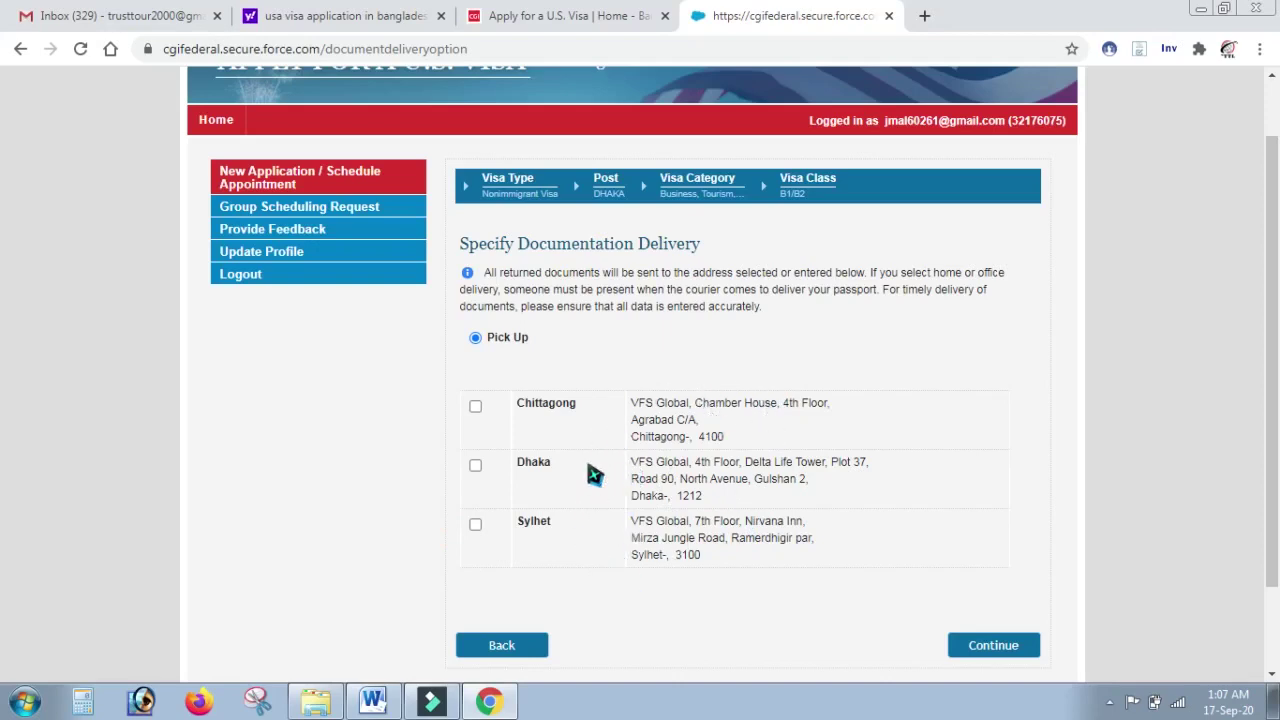
left_click(476, 466)
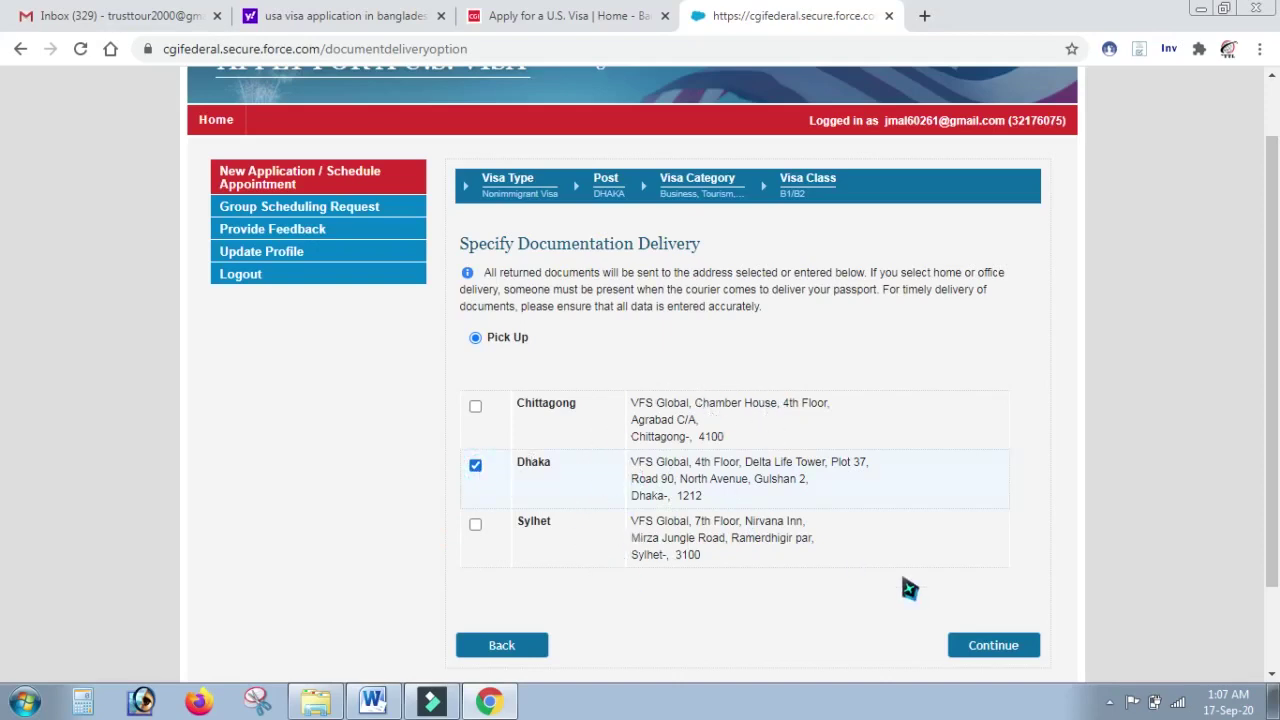
left_click(972, 647)
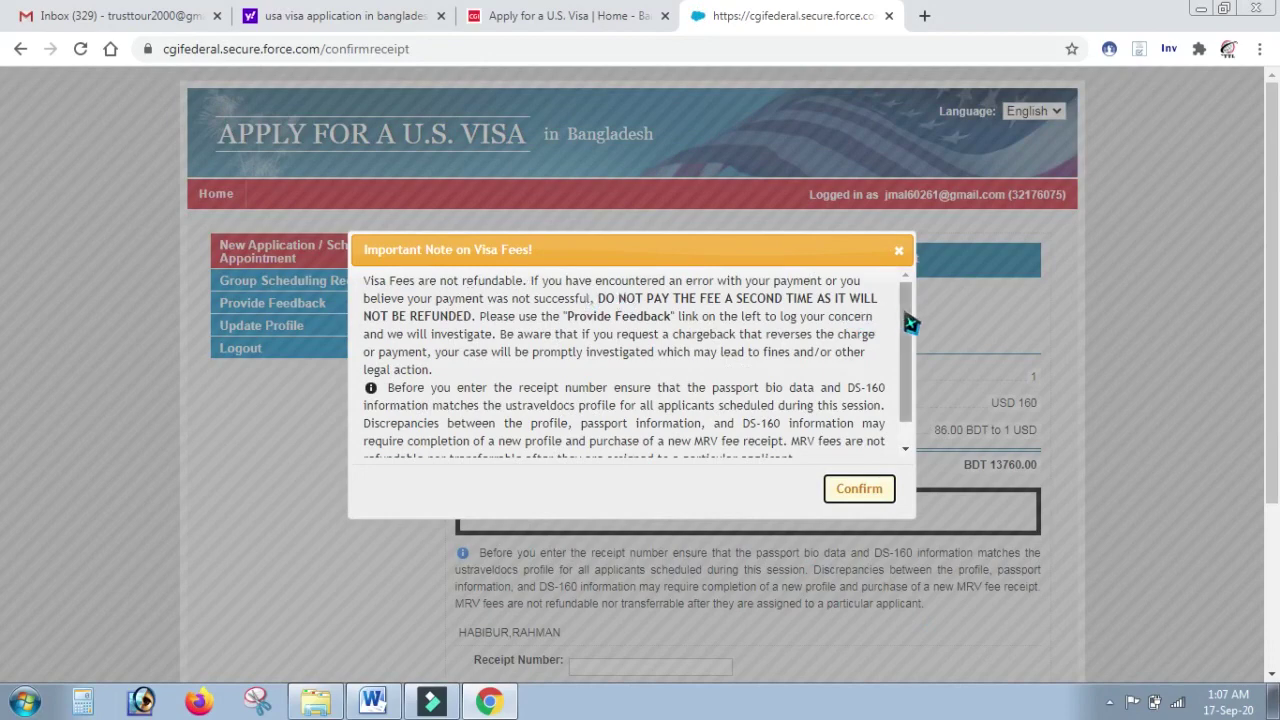
Step: Confirm the non-refundable fee notice and choose Cash Payment – EBL Bank for the BDT 13760.00 fee
left_click_drag(908, 320, 908, 426)
left_click(860, 489)
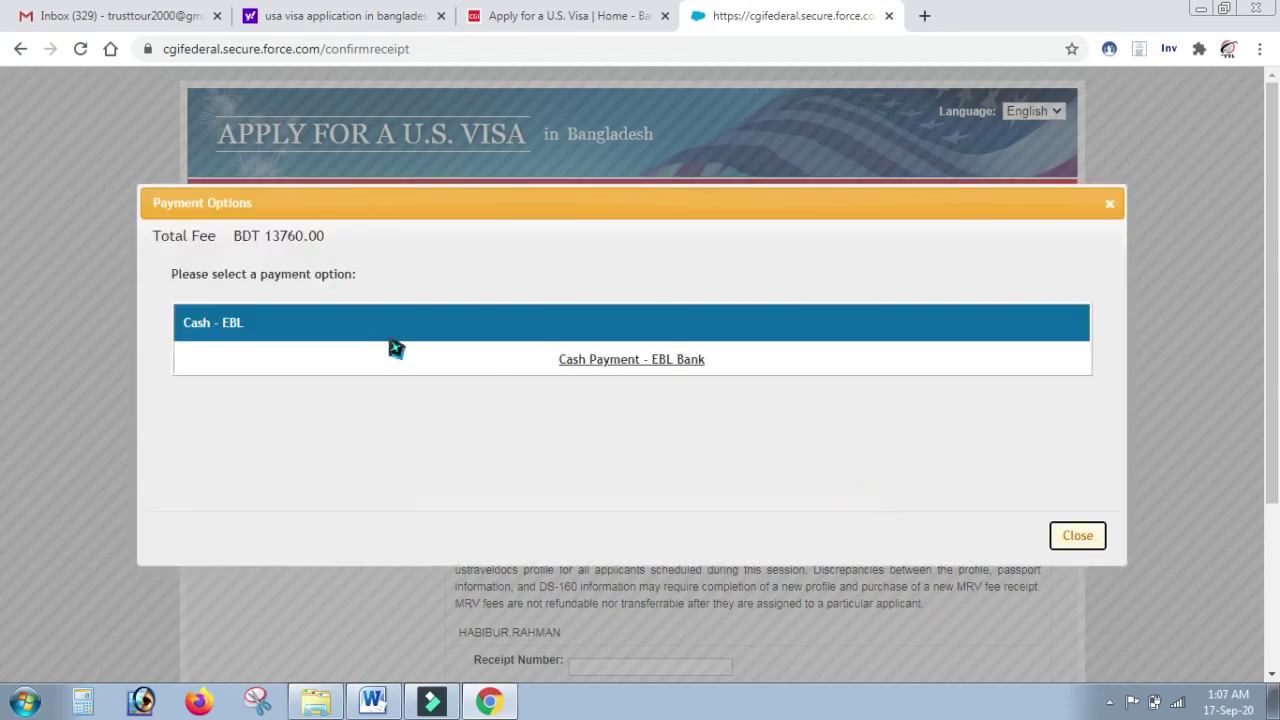
left_click(651, 362)
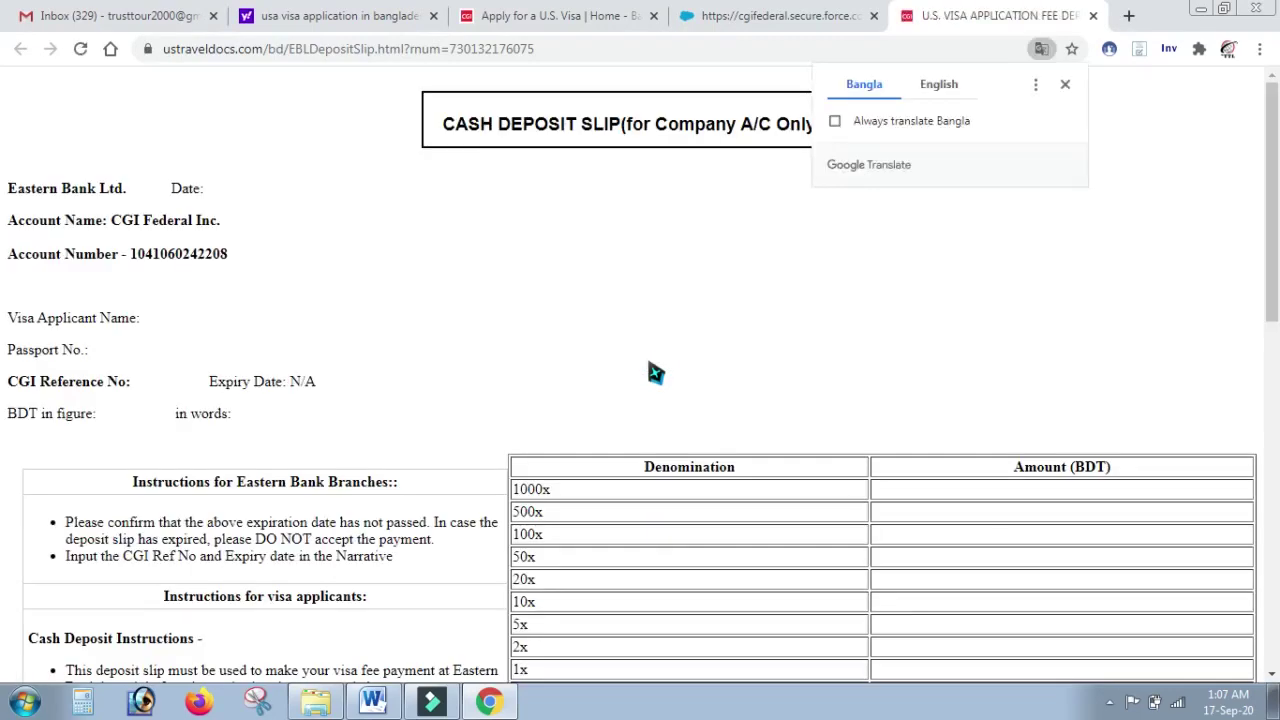
Step: View the EBL slip in English, check reference, 21/09/2020 expiry and BDT 13760.00, then return to payment options
left_click(942, 85)
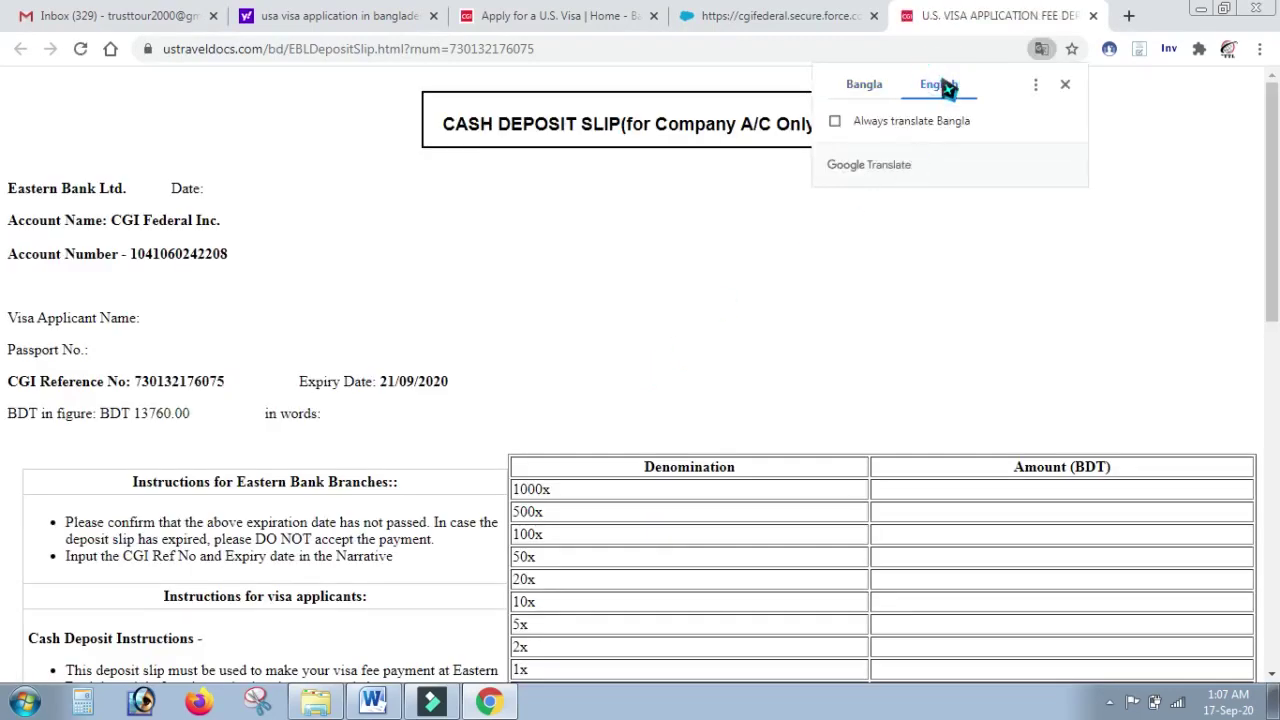
left_click(505, 254)
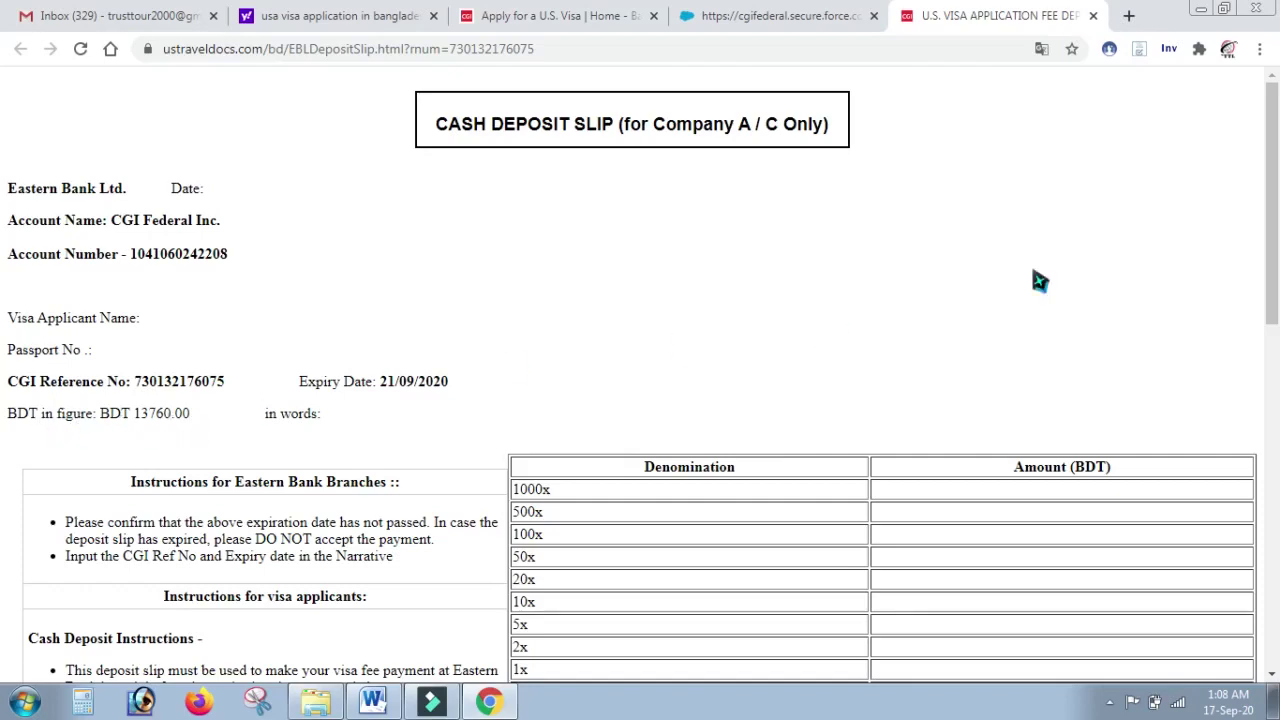
scroll(6, 270, "down", 3)
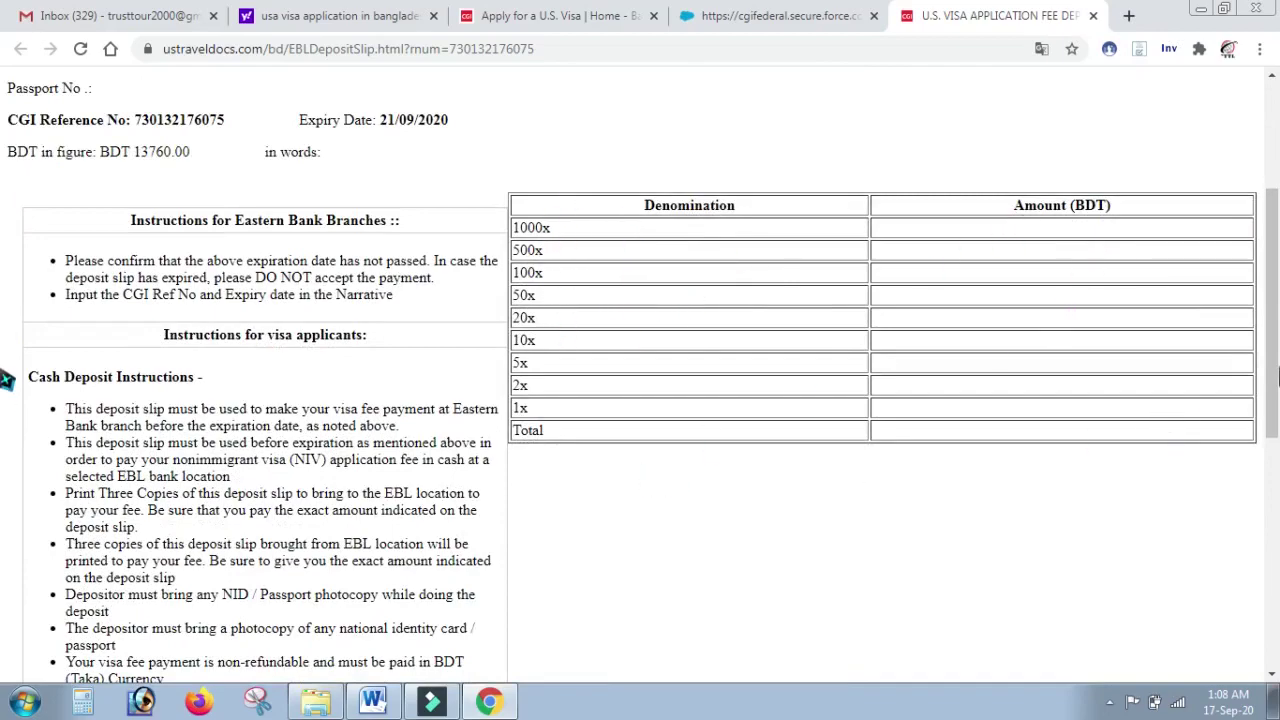
scroll(5, 395, "down", 5)
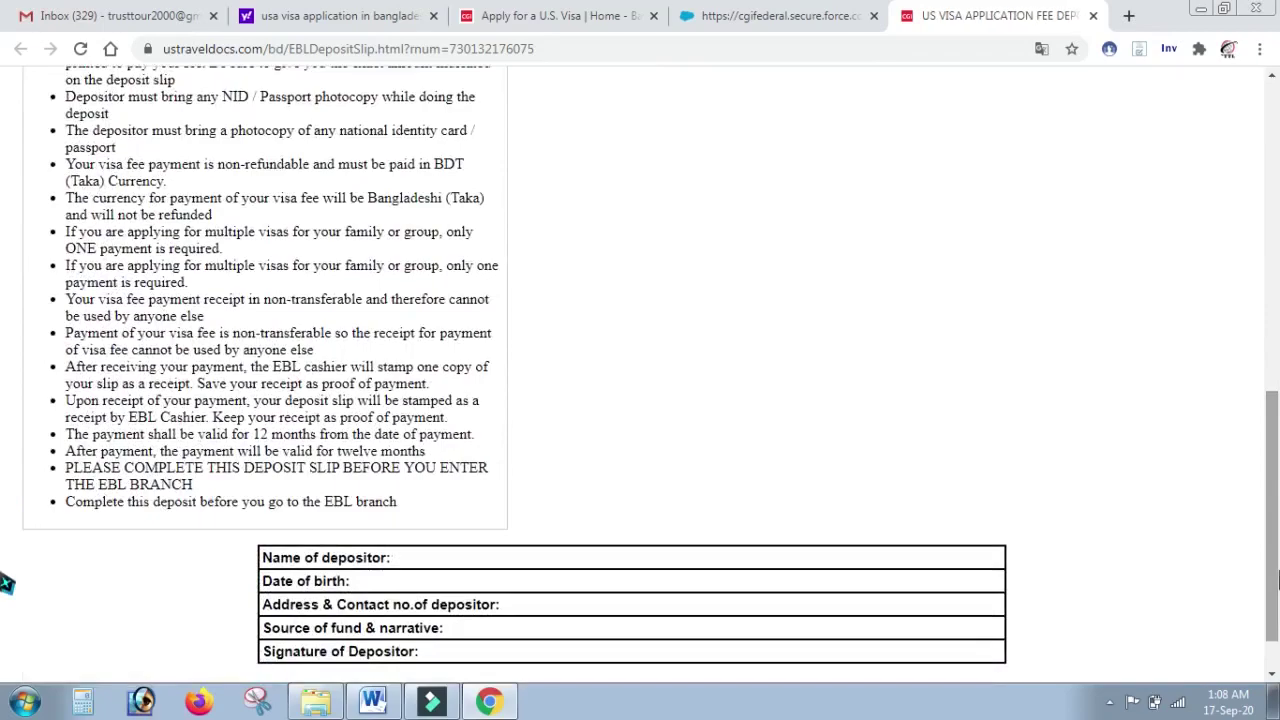
scroll(5, 350, "up", 6)
scroll(5, 300, "up", 2)
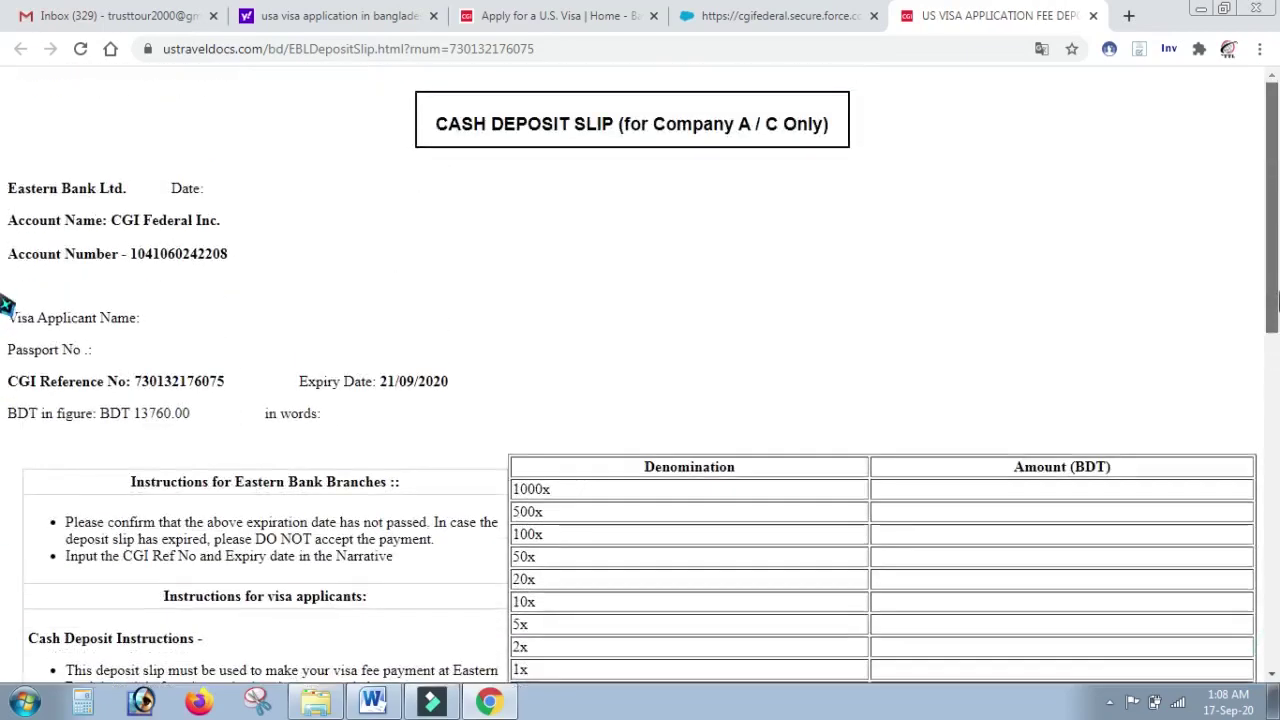
scroll(5, 600, "down", 8)
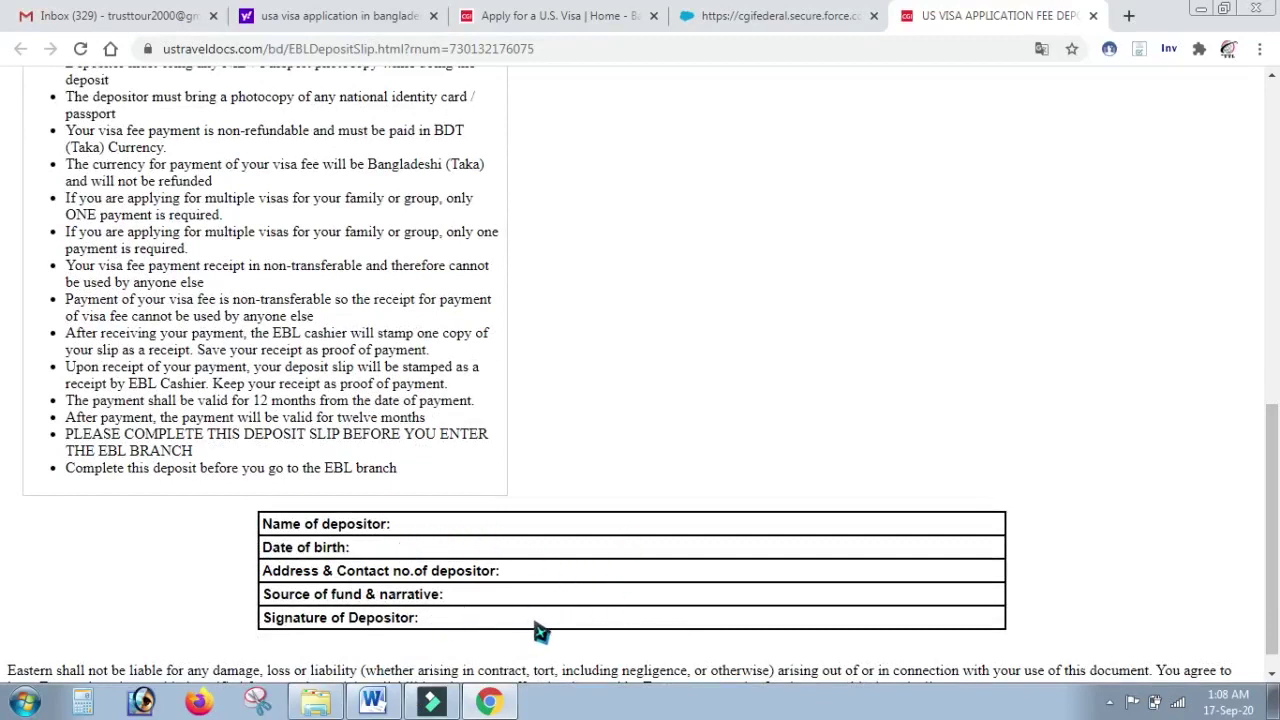
scroll(5, 510, "up", 1)
scroll(5, 360, "up", 10)
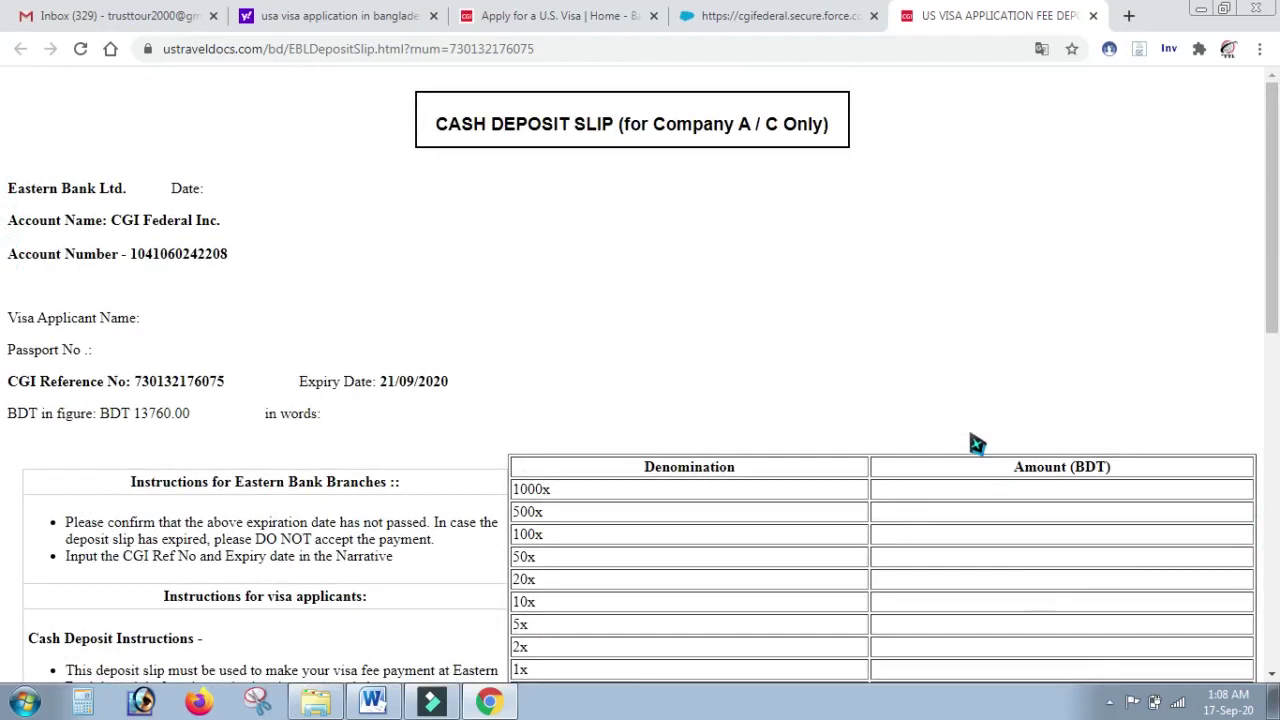
left_click(765, 14)
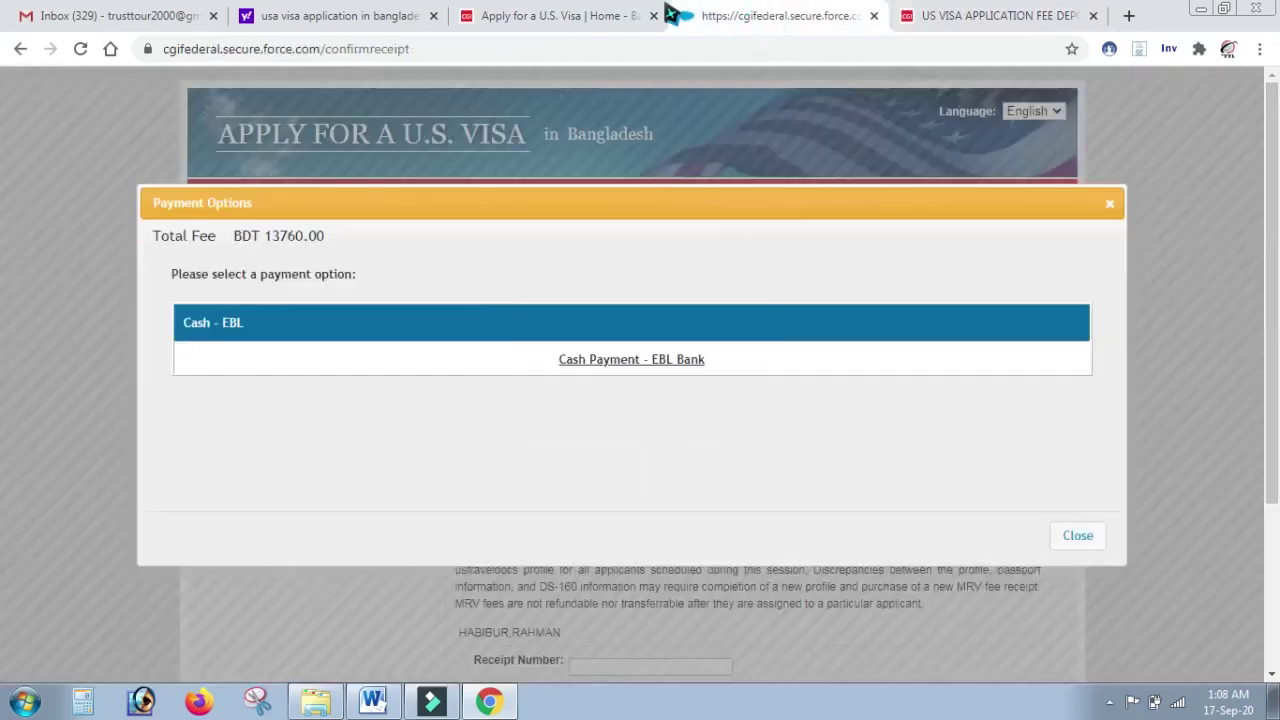
Step: Review the Bangladesh home page's Important Notice and its 86.00 BDT = 1 USD exchange rate
left_click(528, 14)
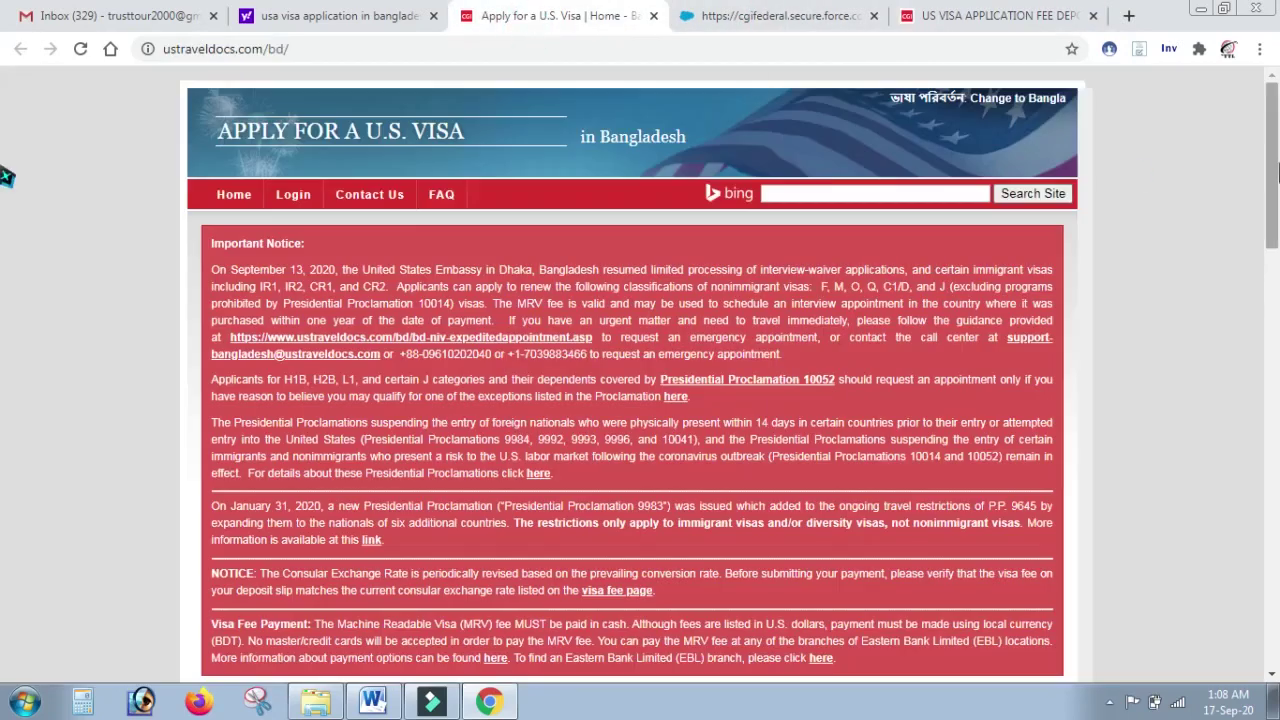
scroll(6, 200, "down", 2)
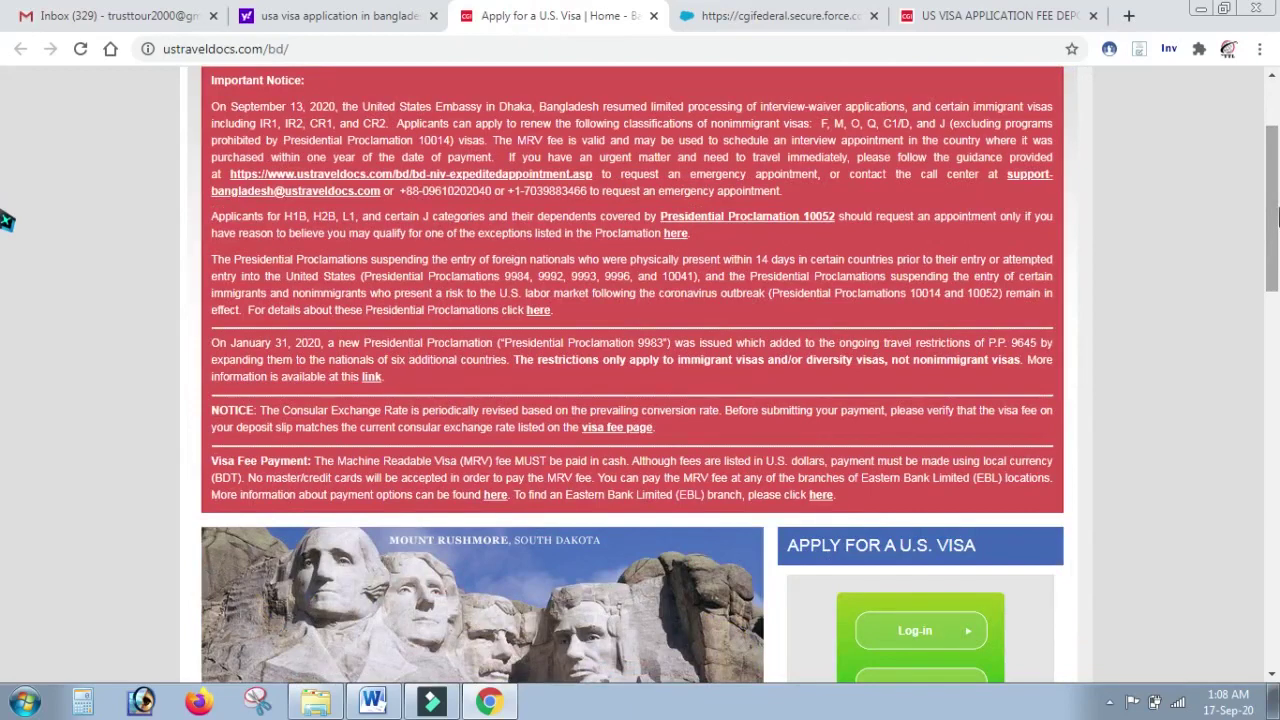
scroll(6, 210, "up", 2)
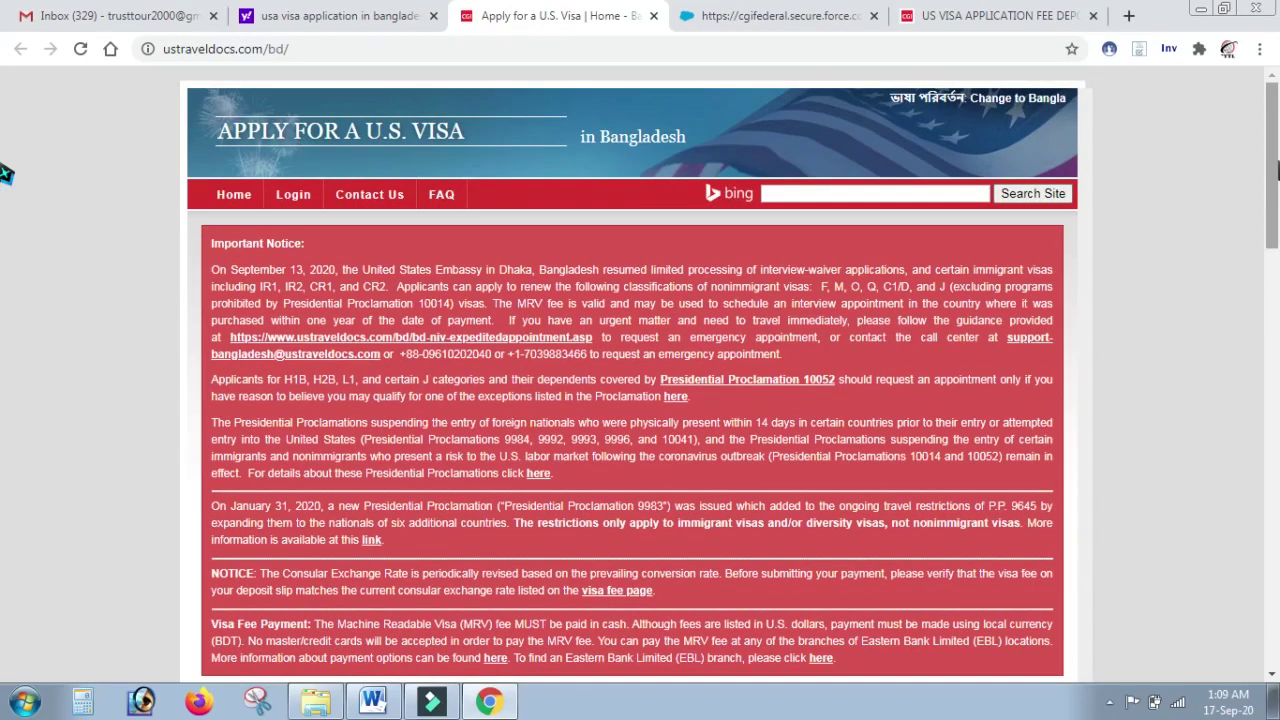
scroll(6, 174, "down", 5)
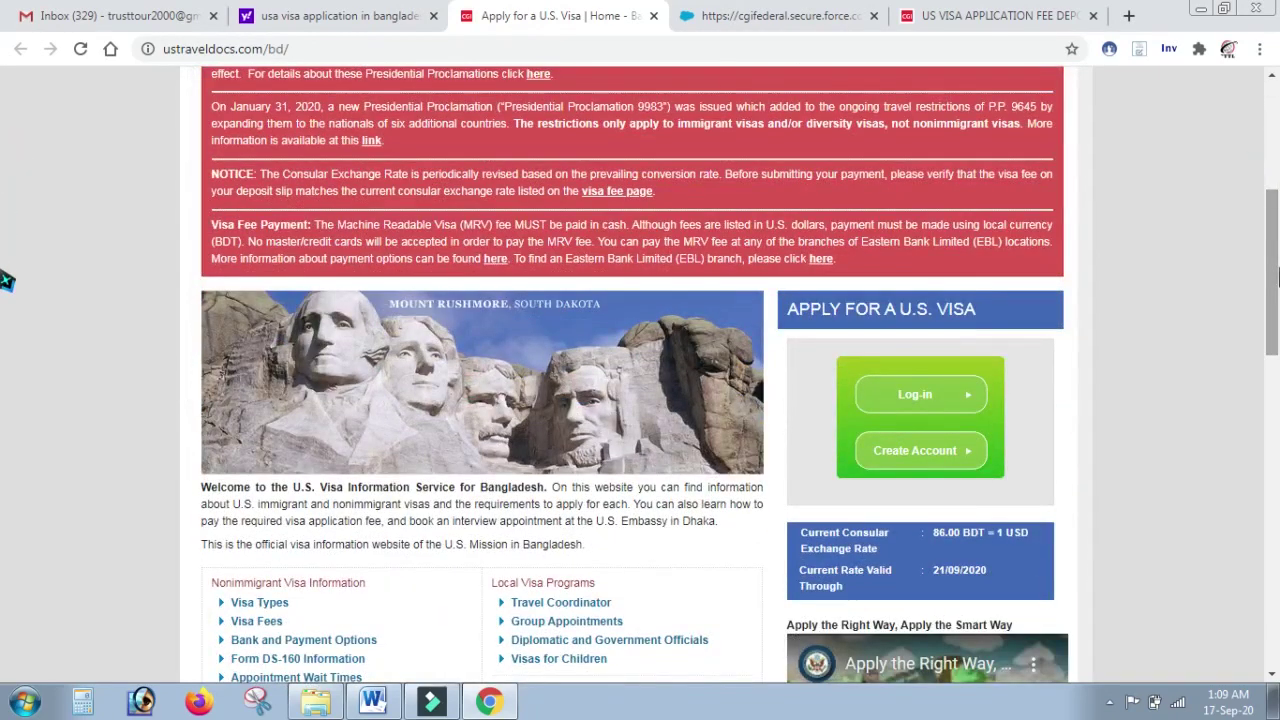
scroll(6, 280, "down", 5)
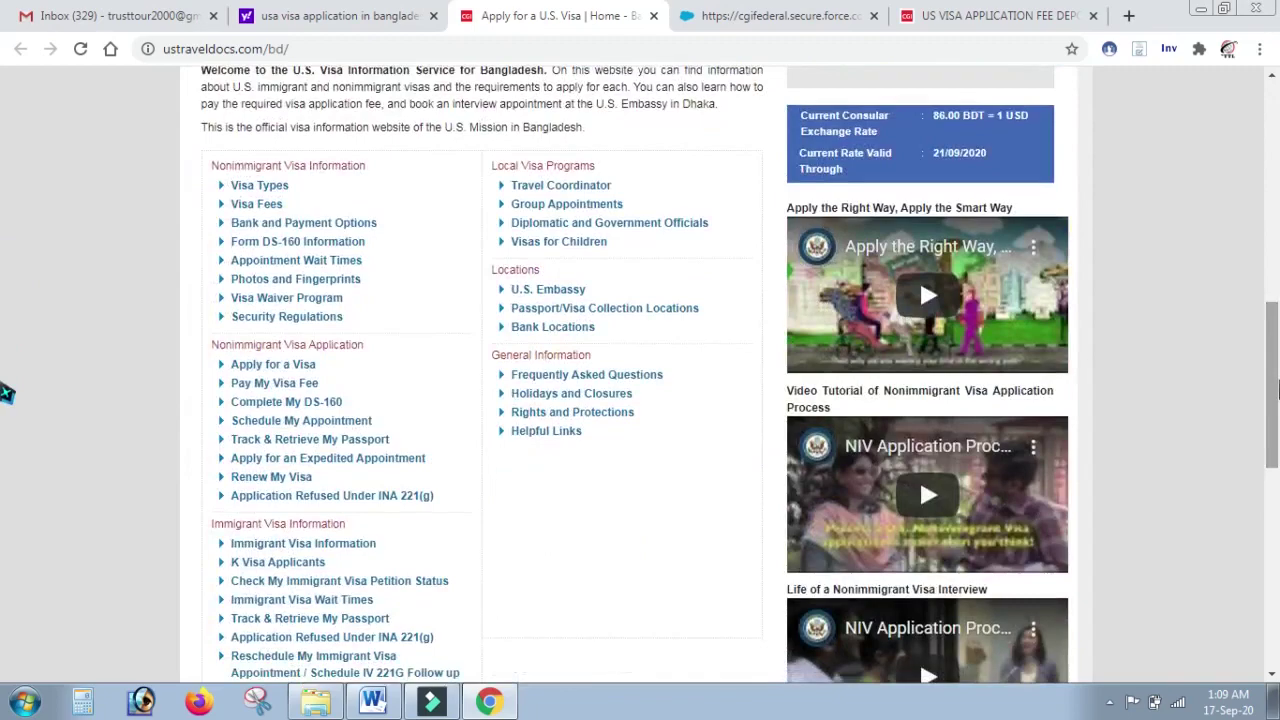
scroll(6, 300, "up", 10)
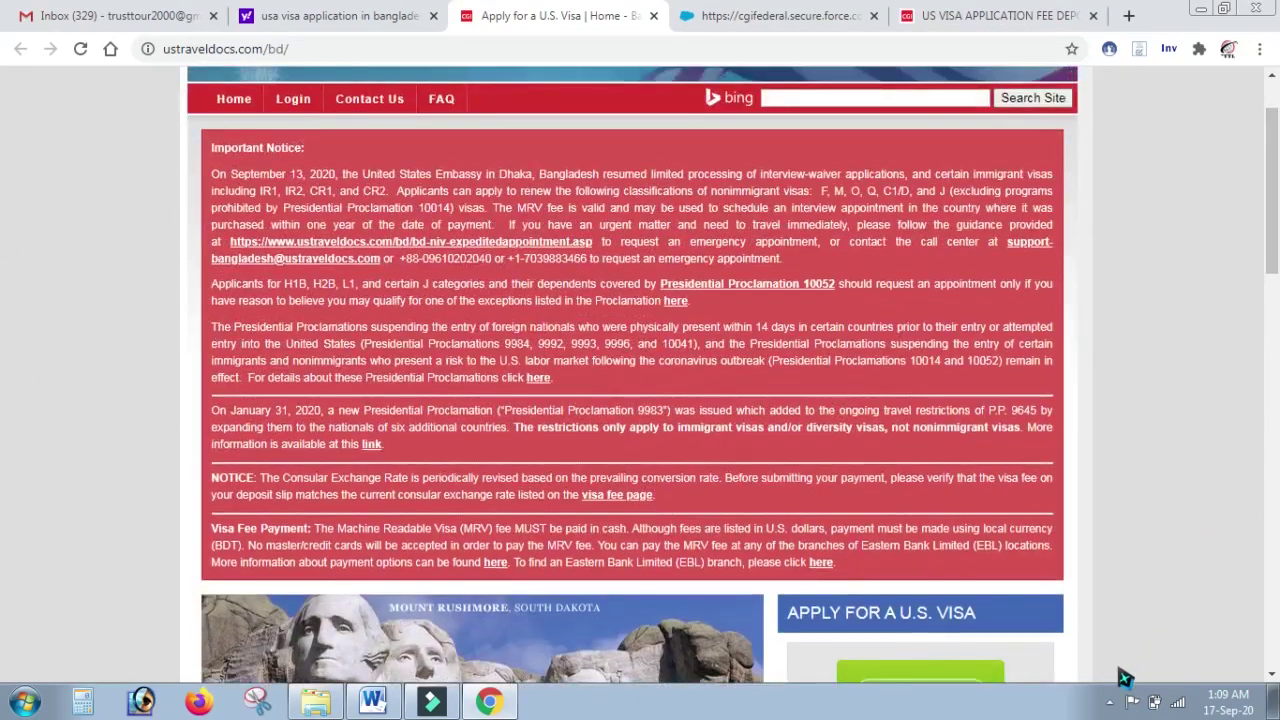
left_click(1109, 702)
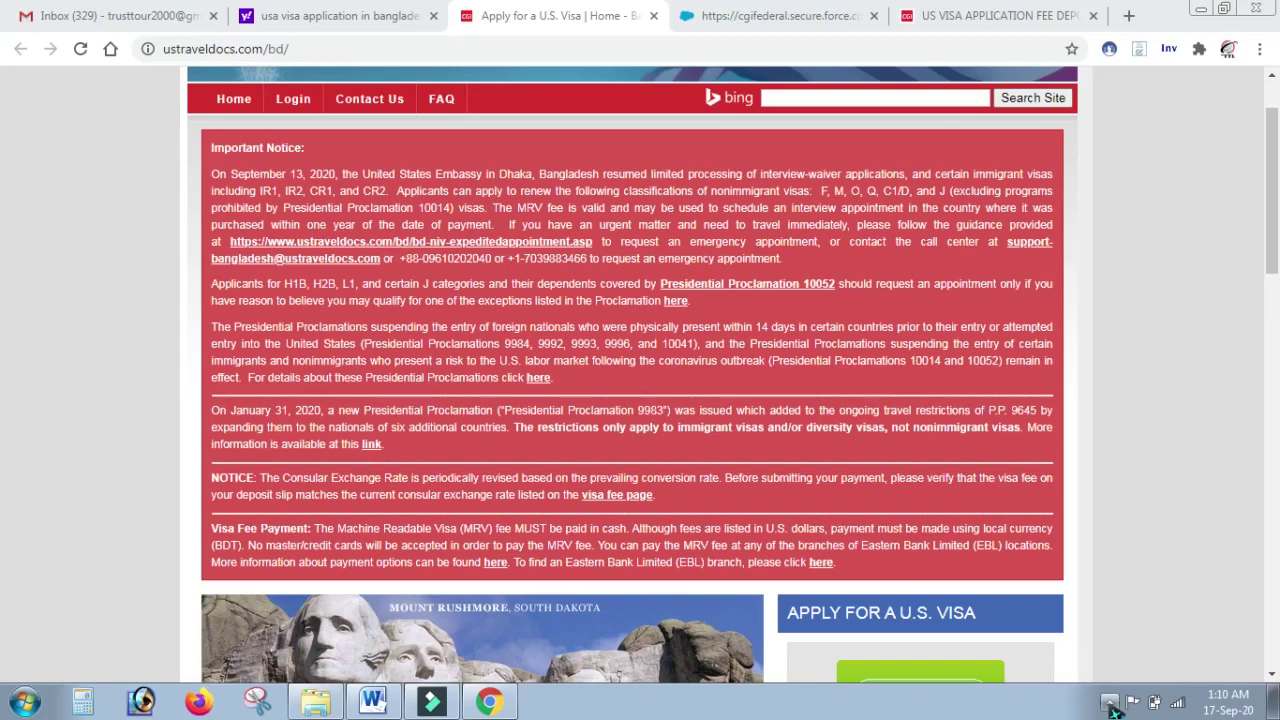
left_click(1110, 703)
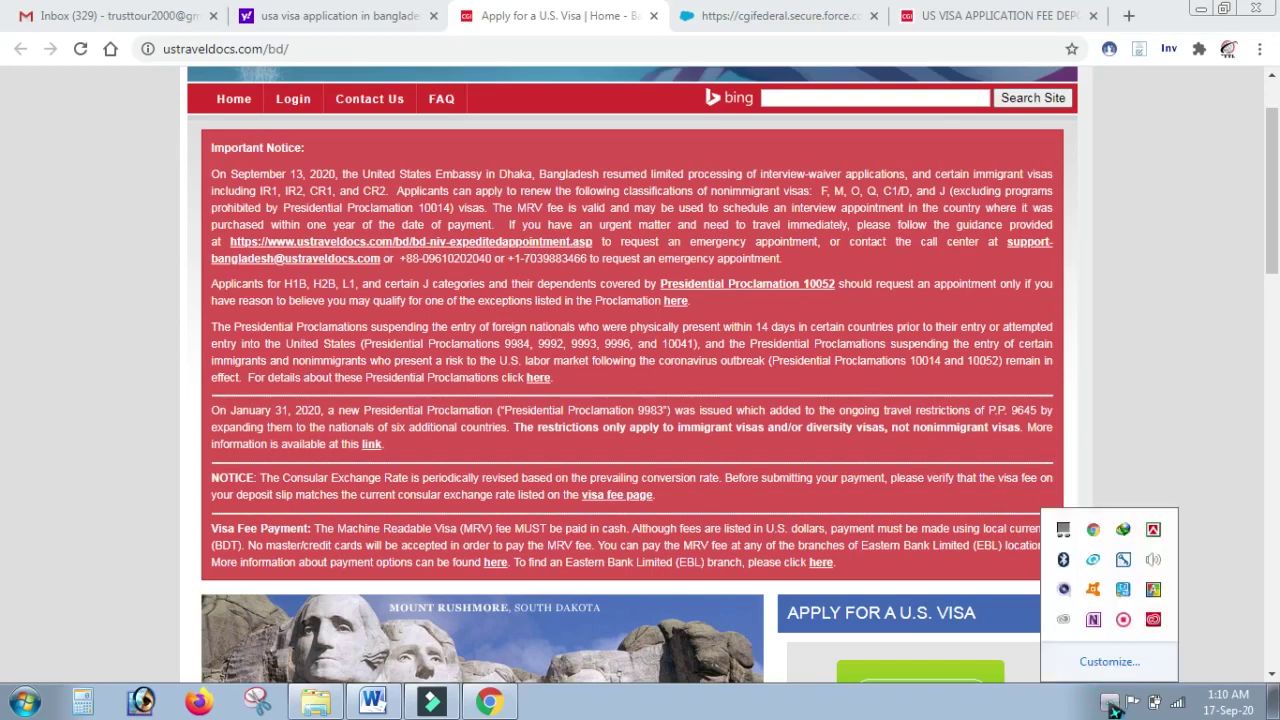
right_click(1122, 624)
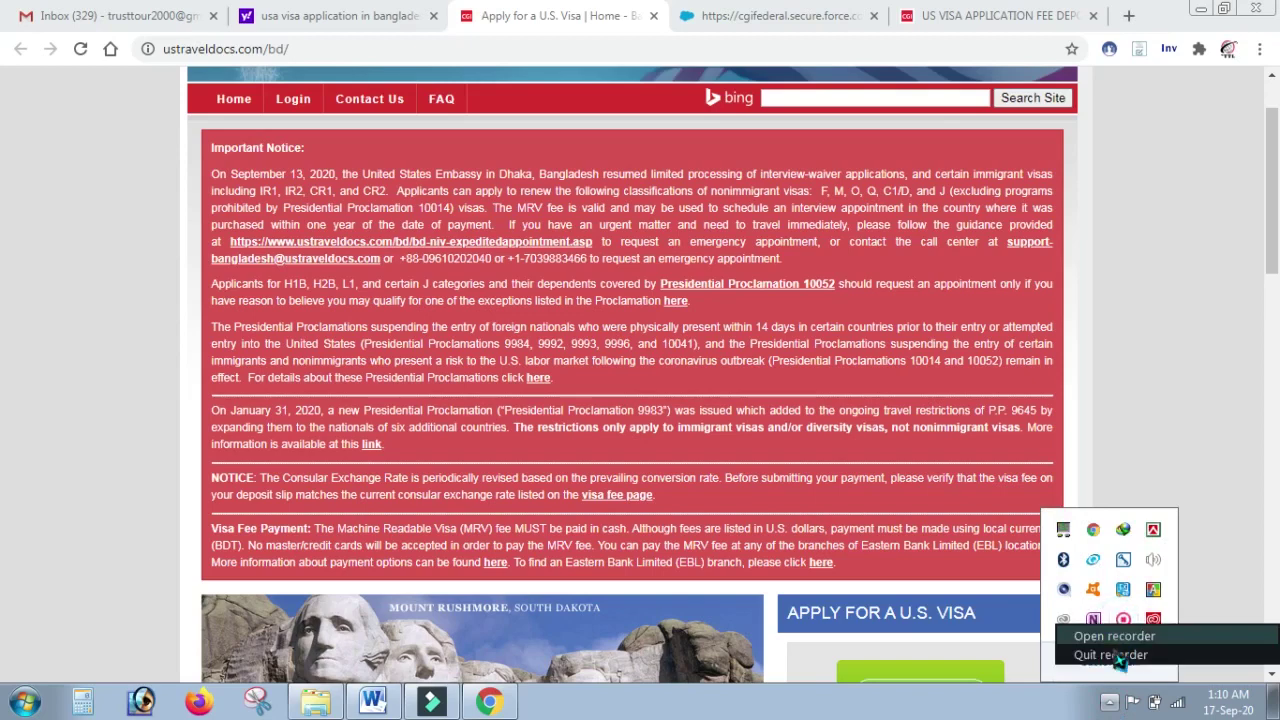